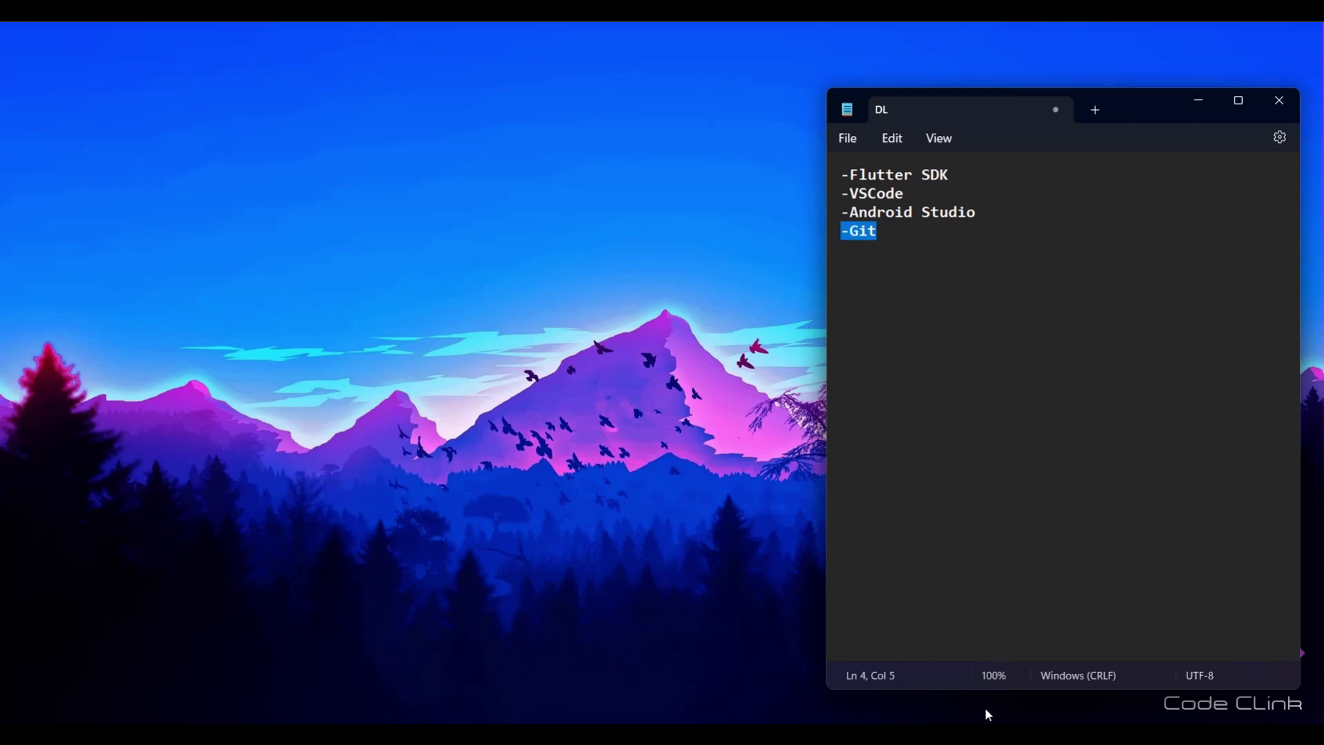
- Switch to the Brave browser and search Google for "flutter sdk"
{"action": "left_click", "coordinate": [986, 652]}
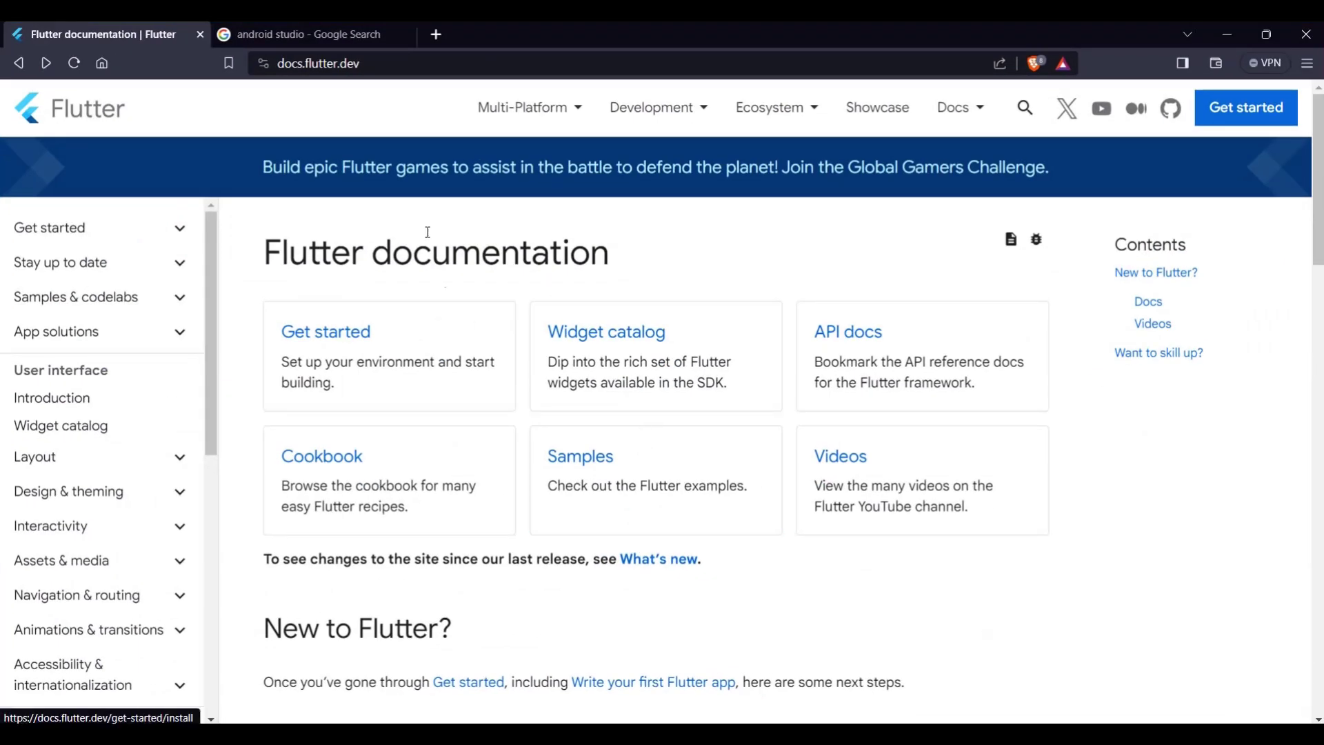
{"action": "left_click", "coordinate": [102, 64]}
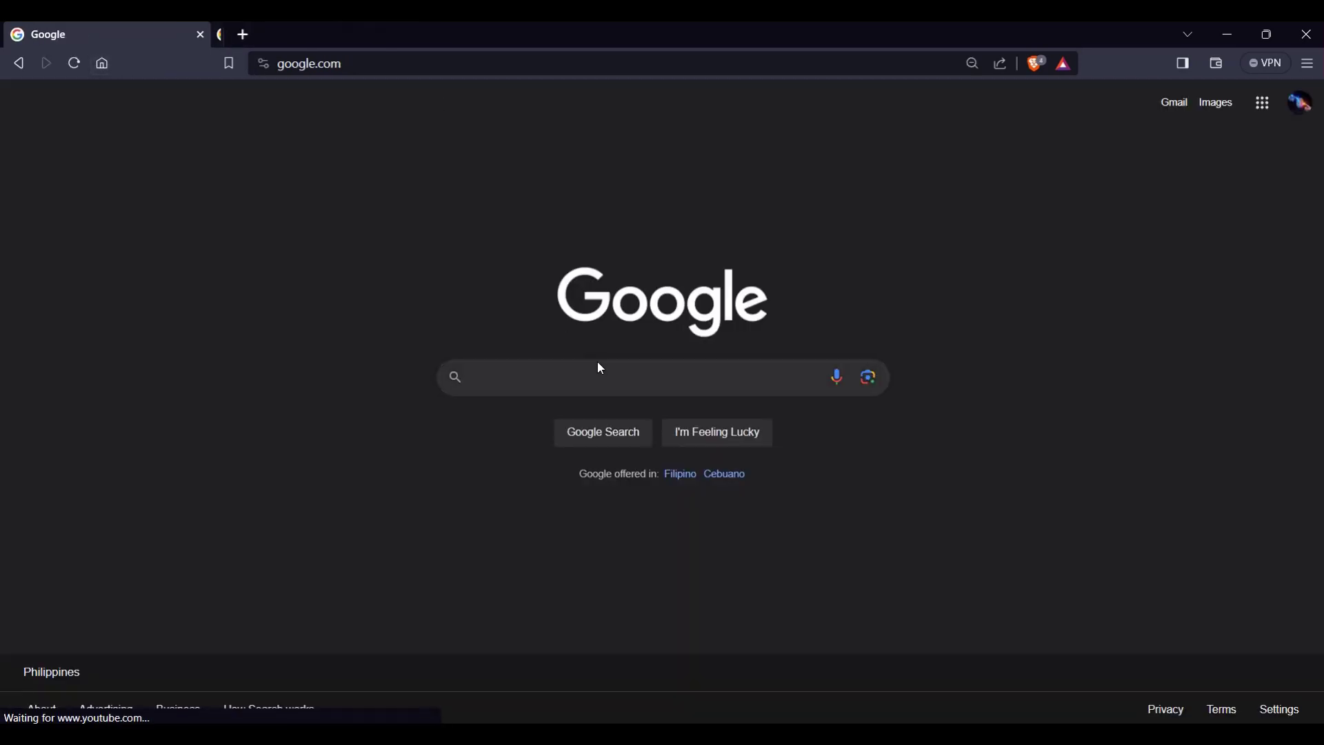
{"action": "left_click", "coordinate": [611, 369]}
{"action": "type", "text": "flutter"}
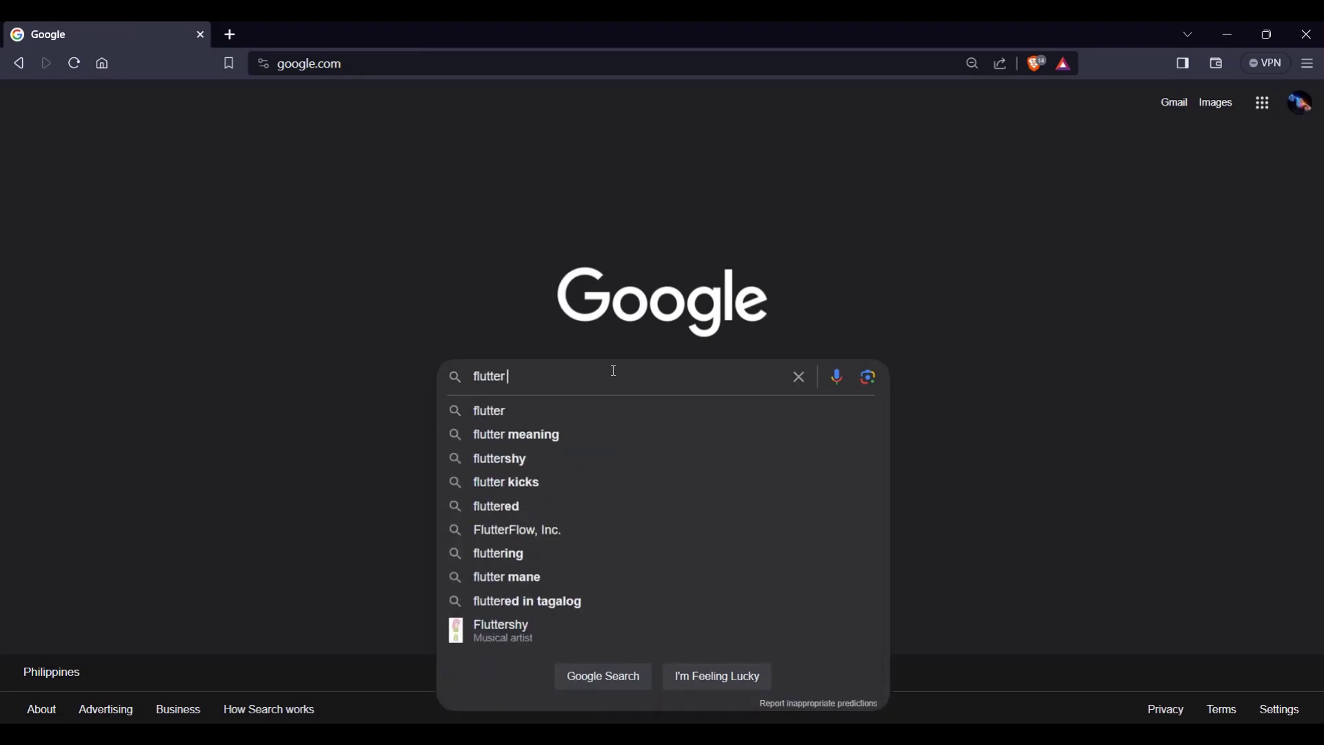
{"action": "type", "text": " sdk"}
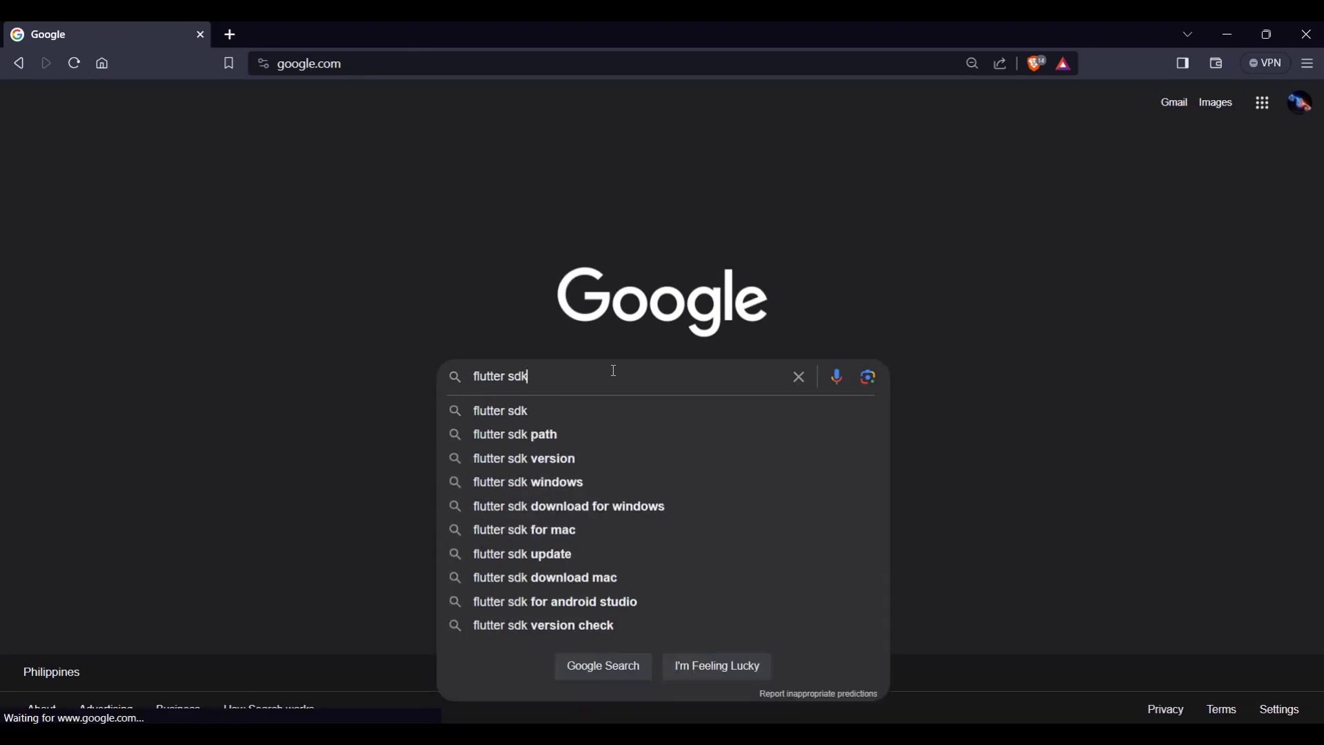
{"action": "key", "text": "Return"}
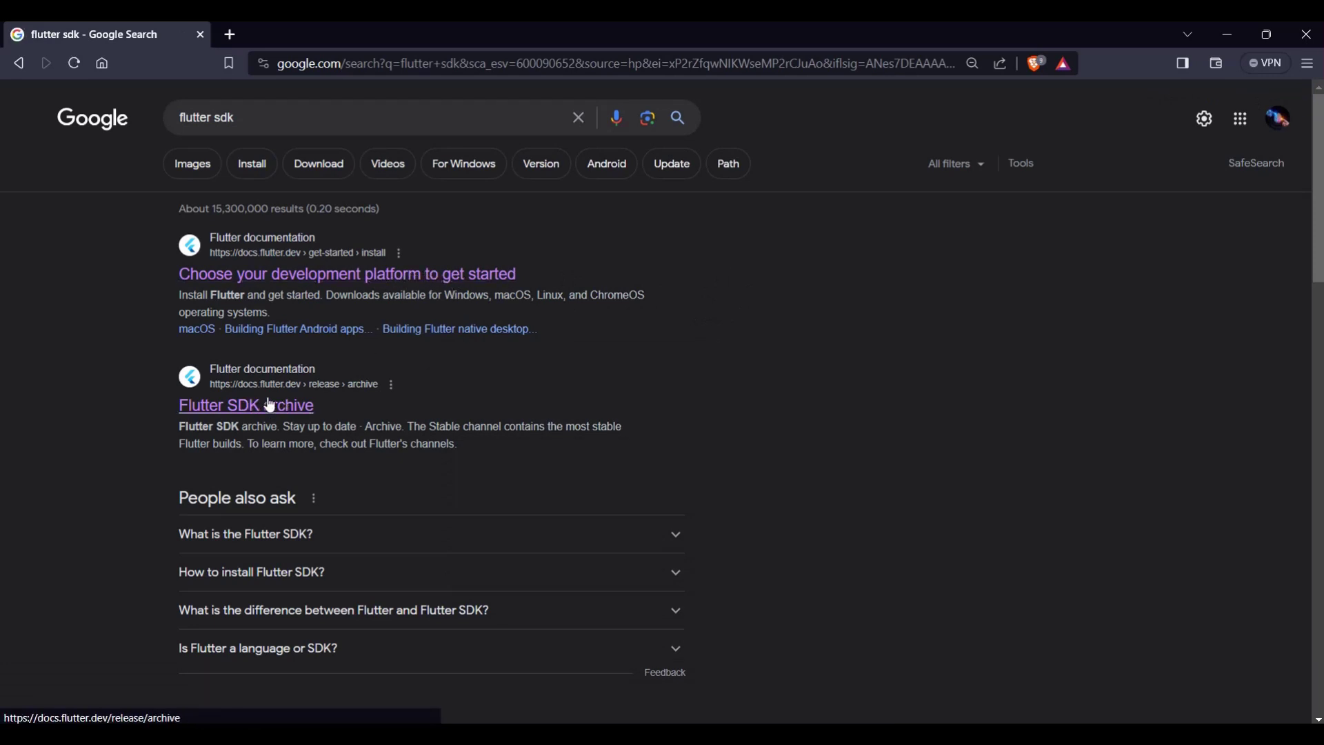
- Open Flutter's development platform page from the results and choose the Windows installation guide for Desktop apps
{"action": "left_click", "coordinate": [412, 275]}
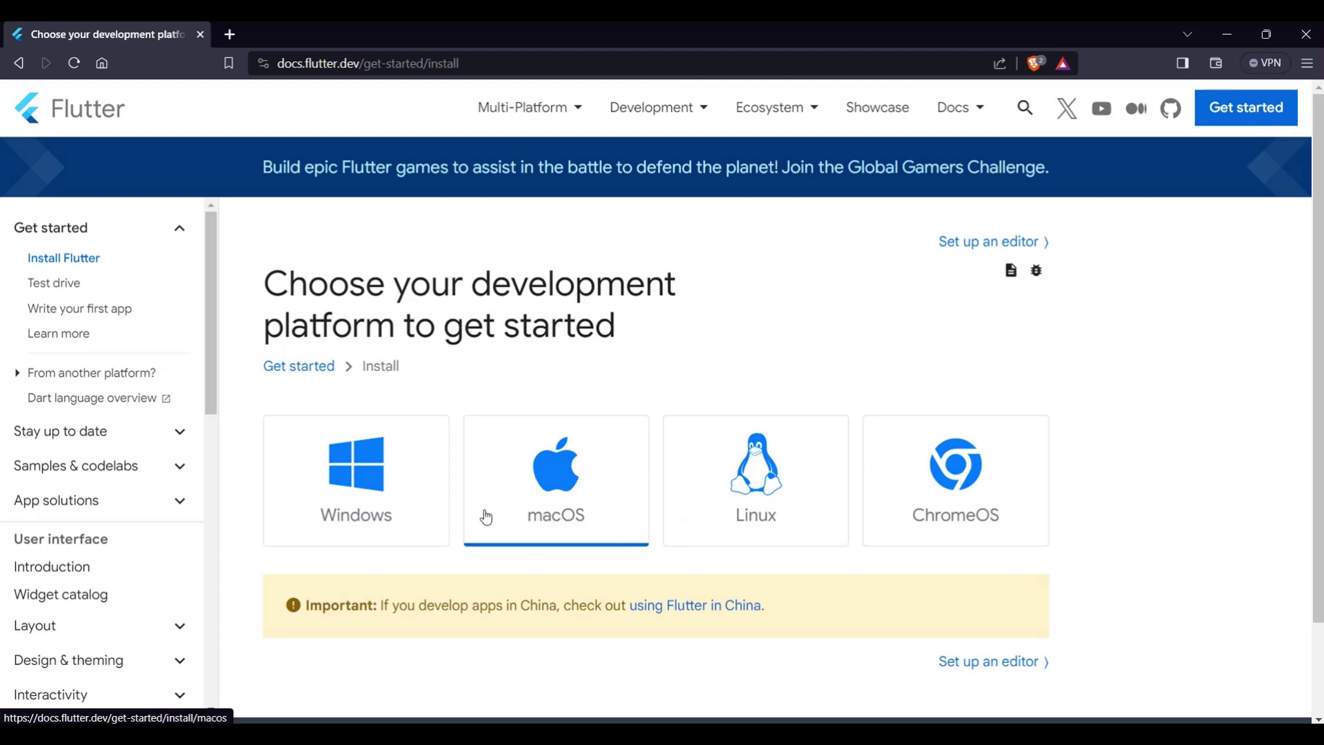
{"action": "left_click", "coordinate": [368, 466]}
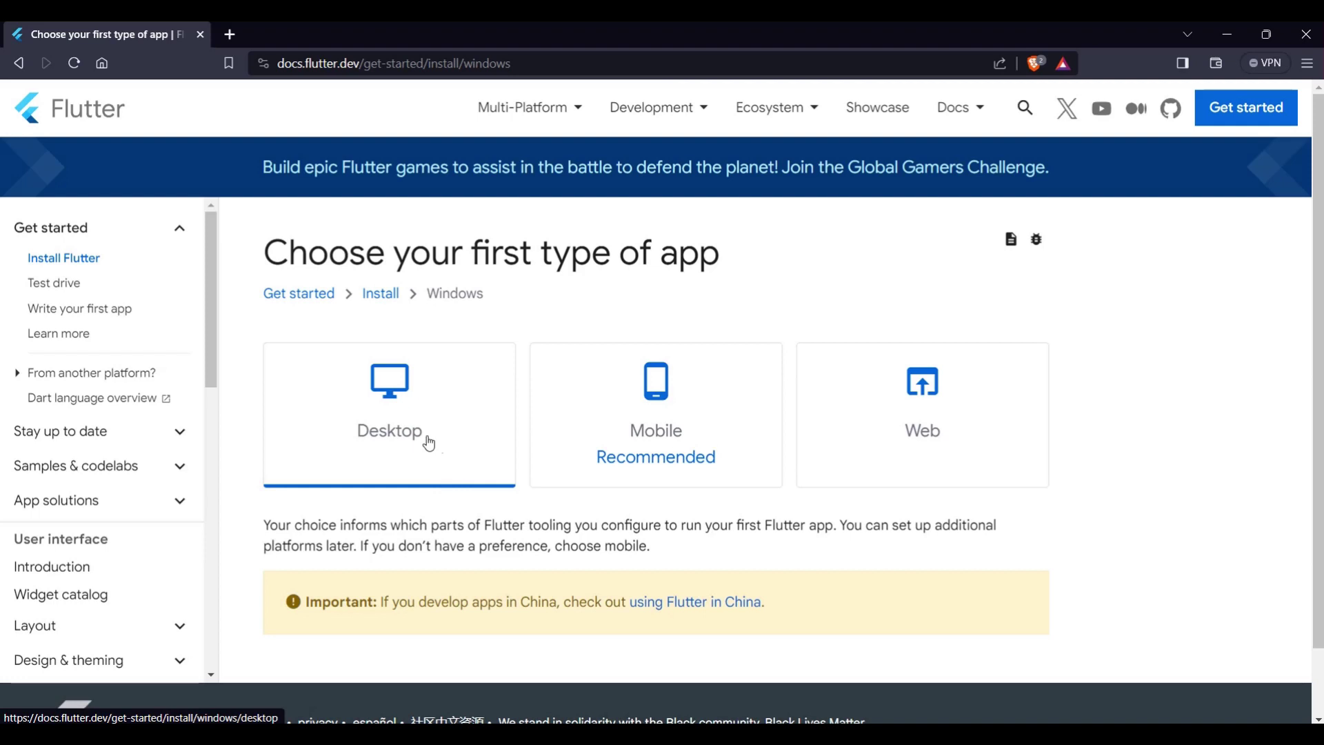
{"action": "left_click", "coordinate": [376, 412]}
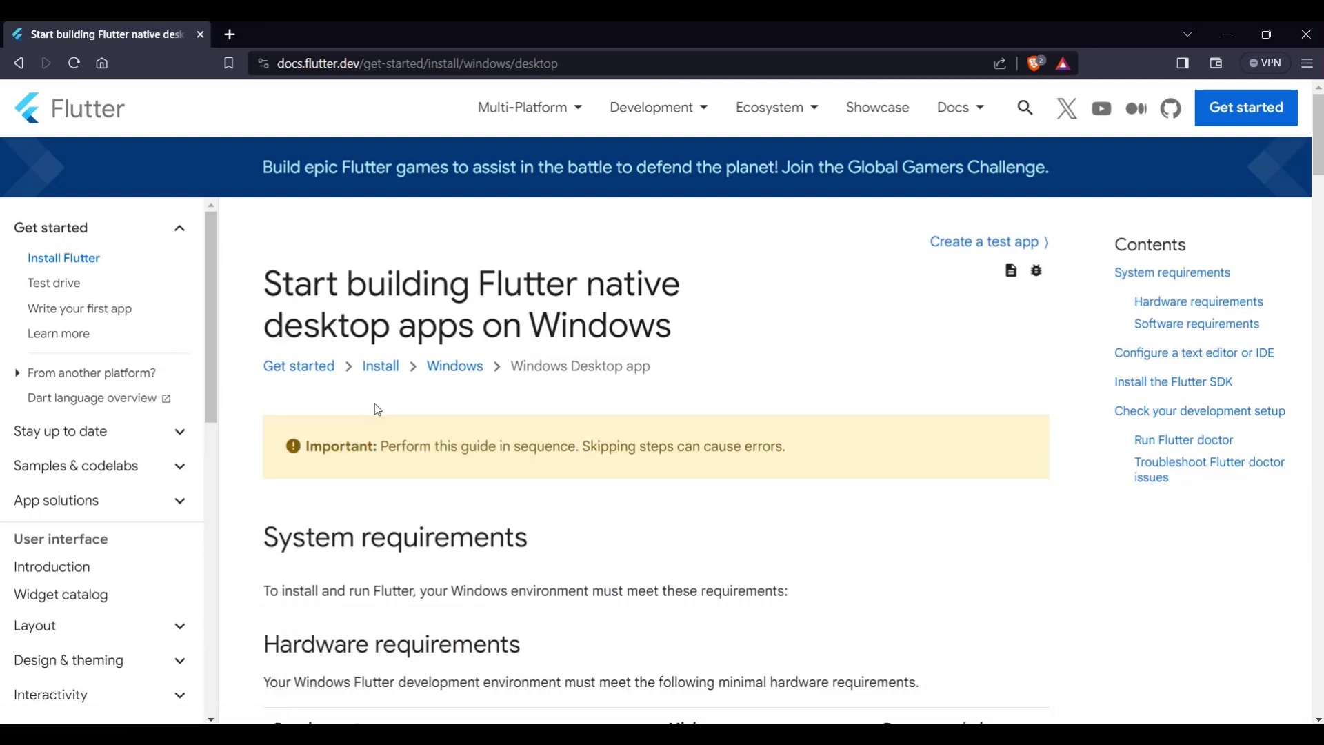
- Show the Download and install instructions under Install the Flutter SDK and open the linked SDK archive
{"action": "scroll", "coordinate": [442, 440], "scroll_direction": "down", "scroll_amount": 3}
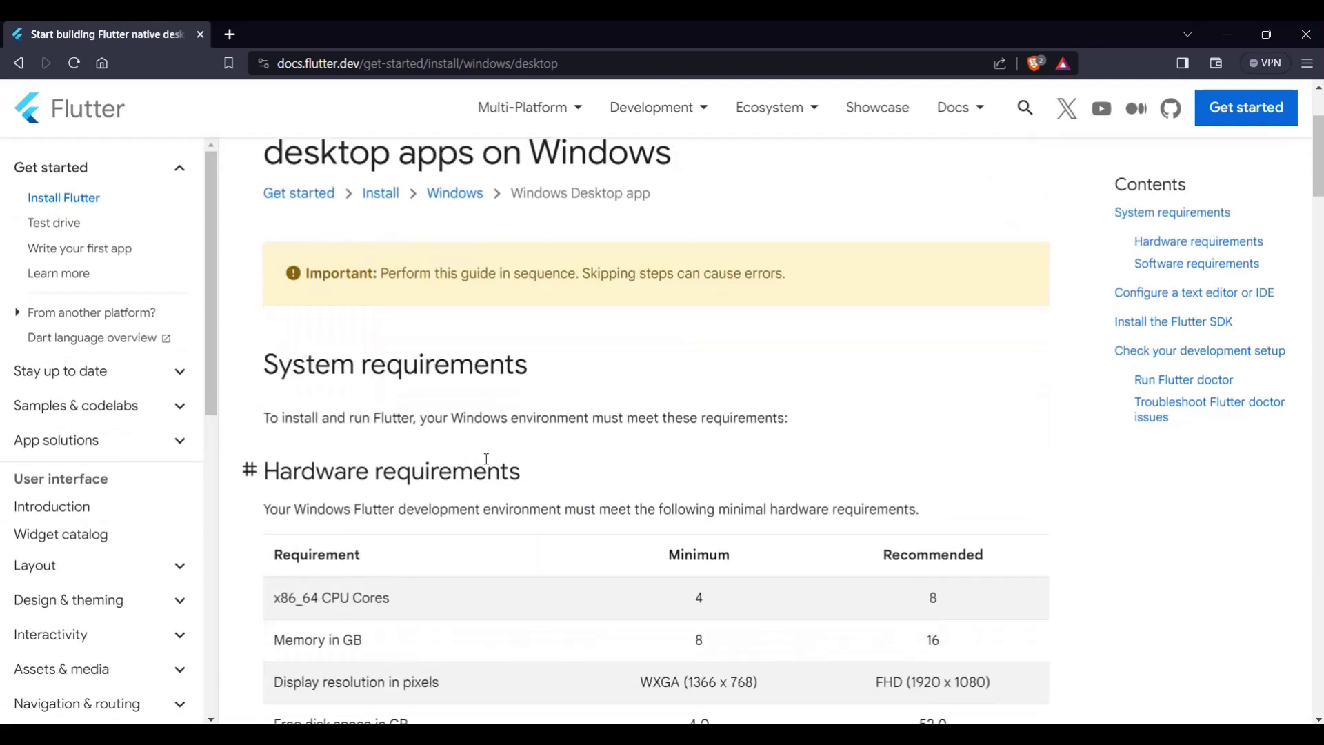
{"action": "scroll", "coordinate": [486, 458], "scroll_direction": "down", "scroll_amount": 7}
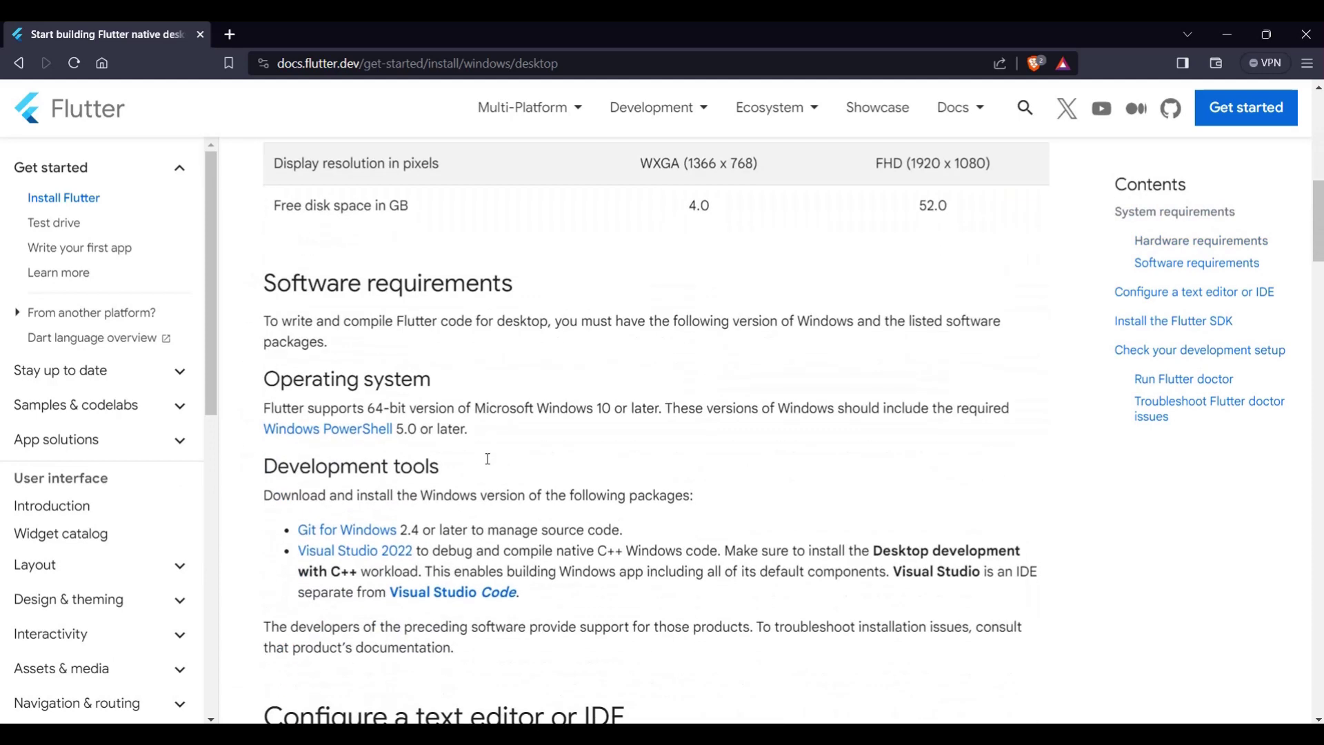
{"action": "scroll", "coordinate": [518, 461], "scroll_direction": "down", "scroll_amount": 1}
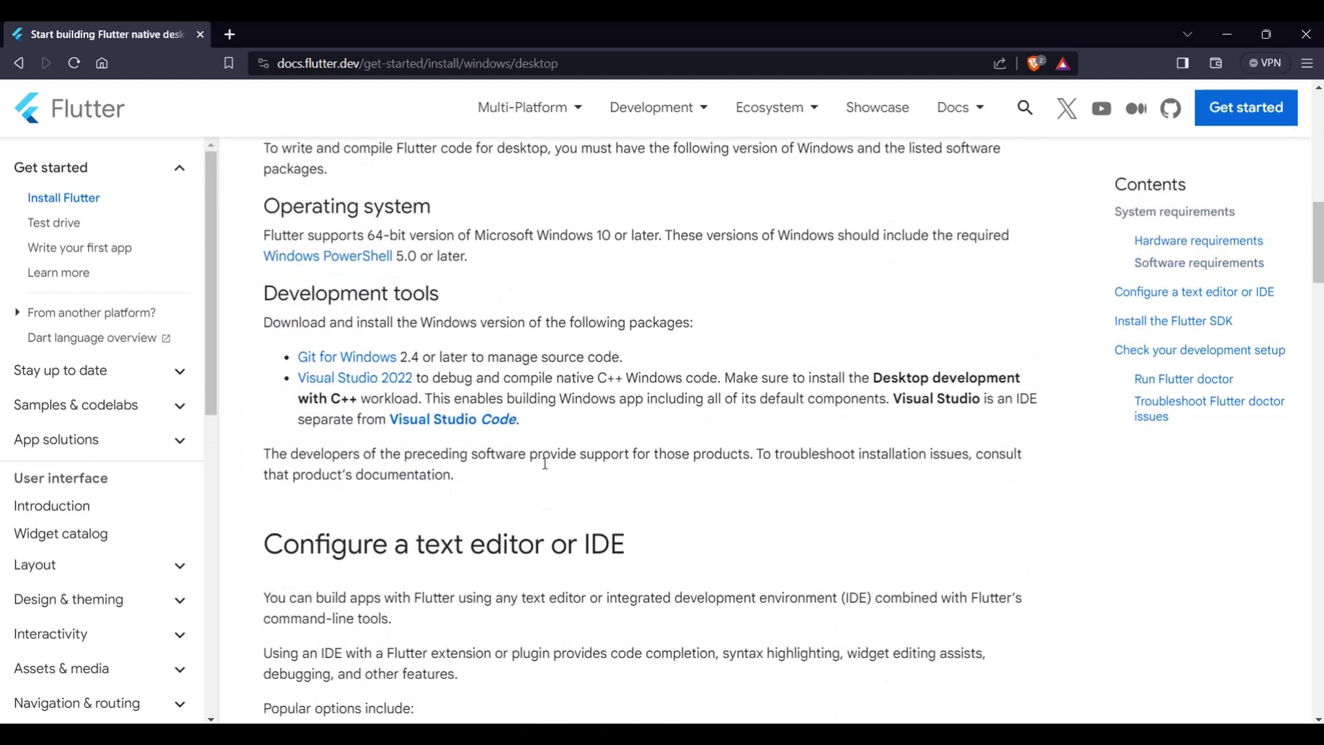
{"action": "scroll", "coordinate": [545, 463], "scroll_direction": "down", "scroll_amount": 7}
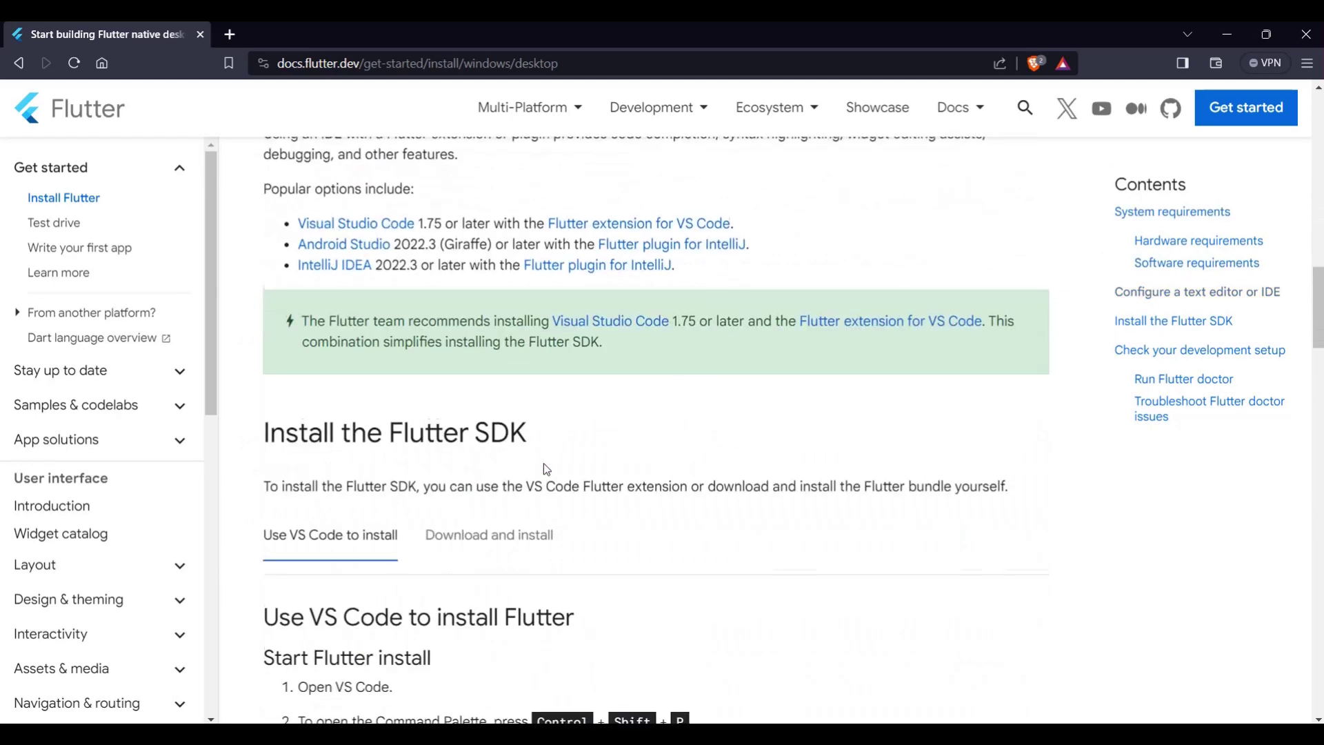
{"action": "scroll", "coordinate": [547, 469], "scroll_direction": "down", "scroll_amount": 2}
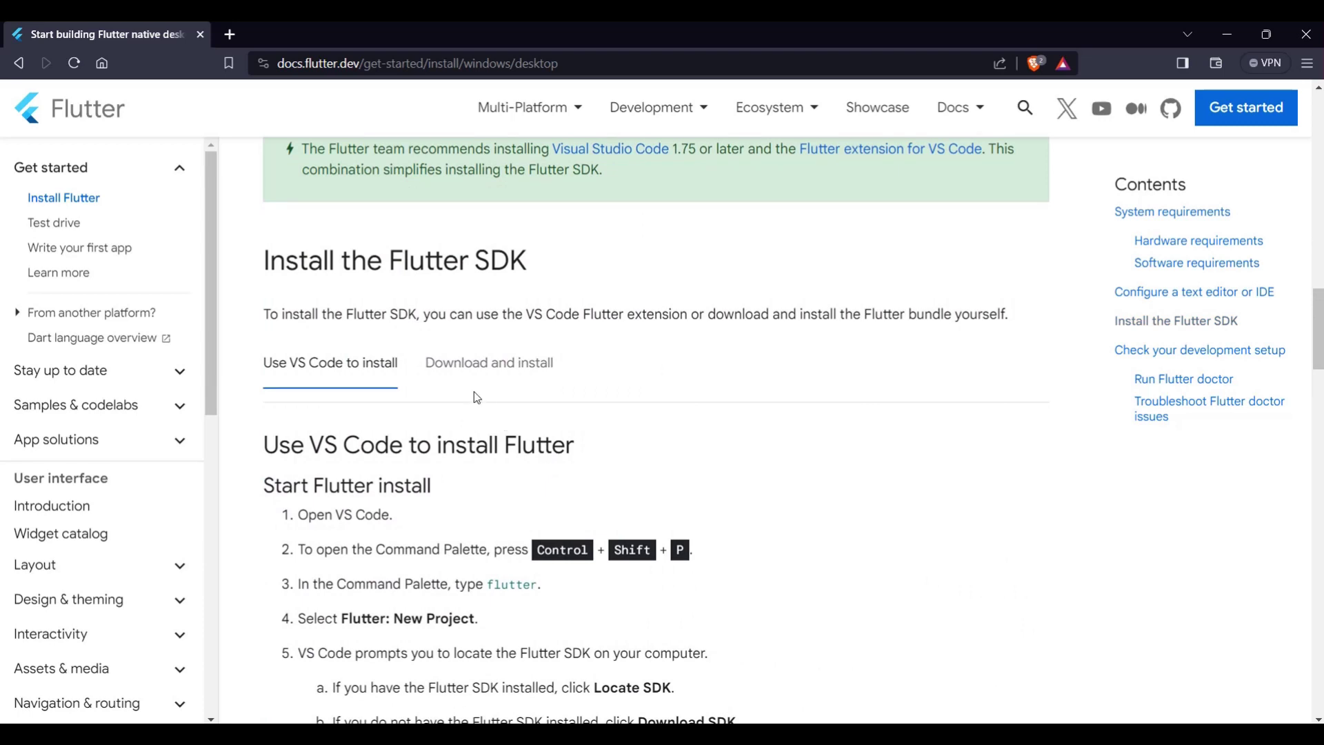
{"action": "left_click", "coordinate": [509, 370]}
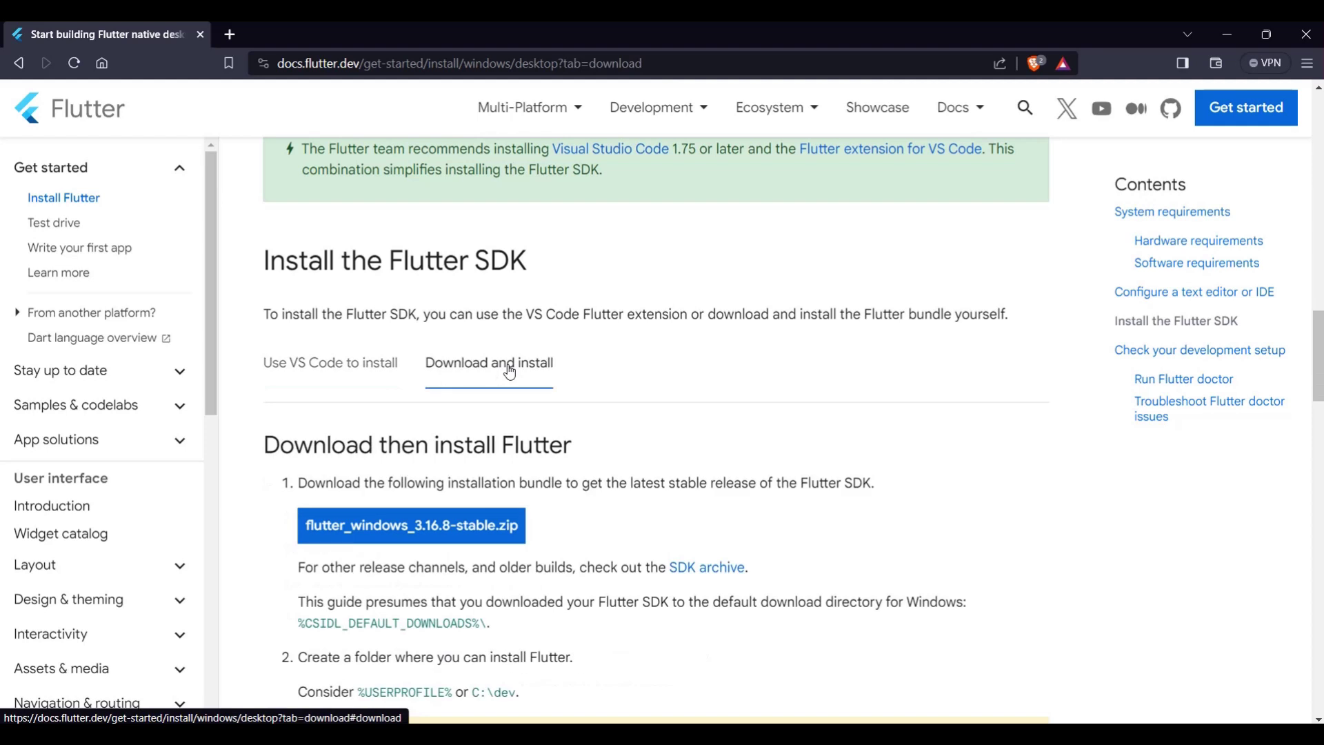
{"action": "scroll", "coordinate": [509, 370], "scroll_direction": "down", "scroll_amount": 1}
{"action": "scroll", "coordinate": [509, 386], "scroll_direction": "down", "scroll_amount": 1}
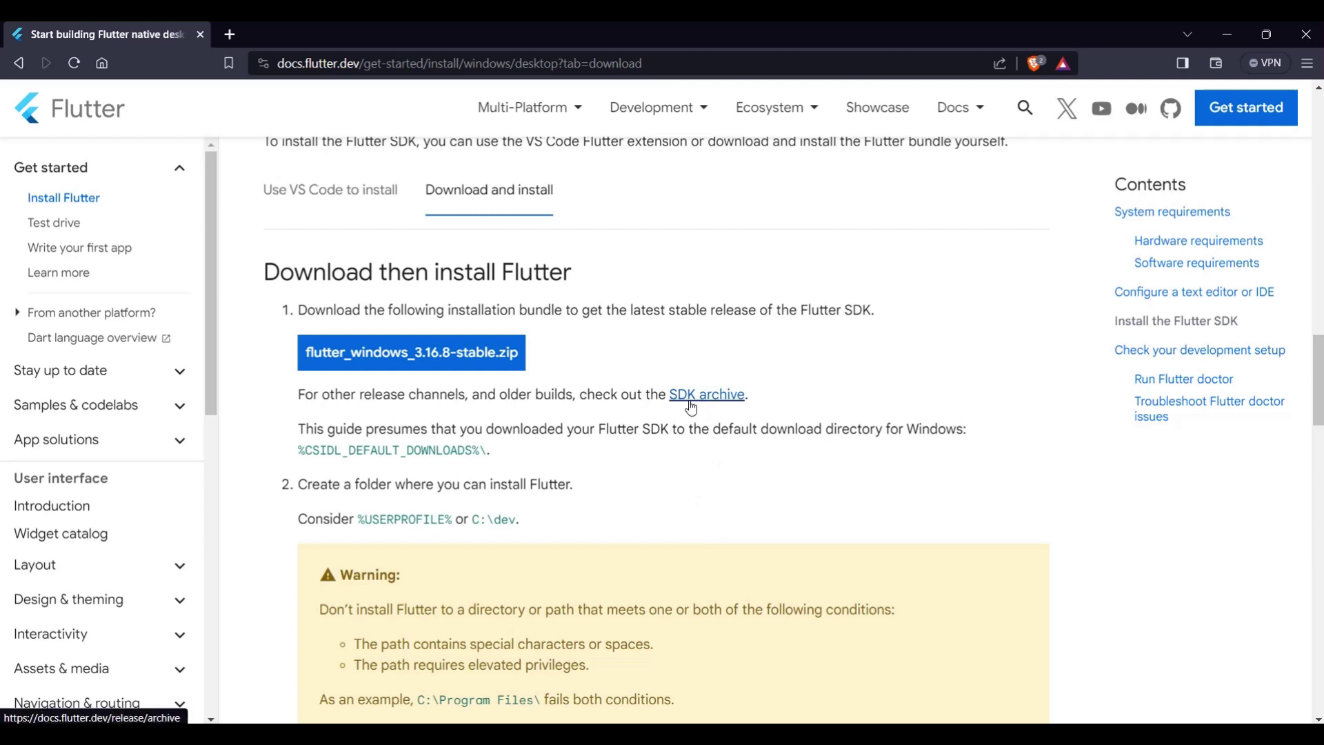
{"action": "left_click", "coordinate": [718, 403]}
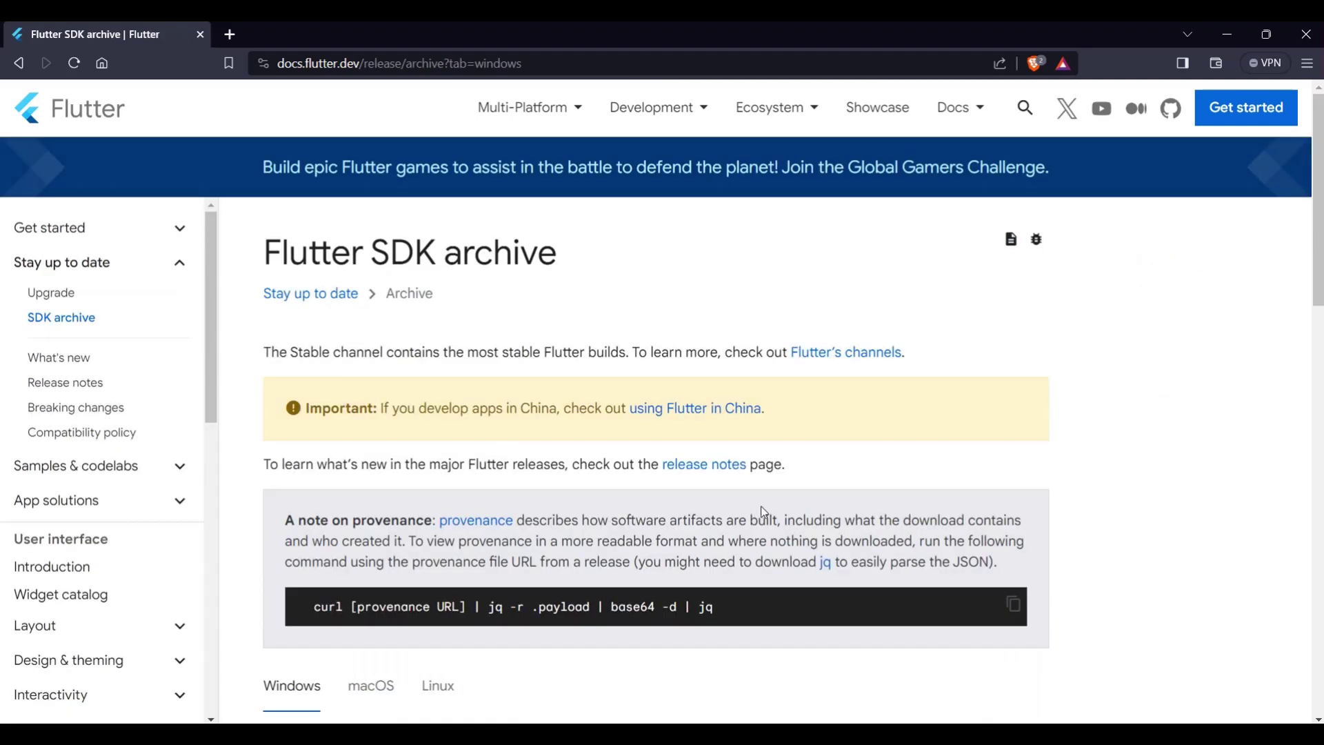
- Try to download Flutter 3.10.6 from the Windows stable channel list, with Desktop as the save location
{"action": "scroll", "coordinate": [759, 505], "scroll_direction": "down", "scroll_amount": 4}
{"action": "scroll", "coordinate": [763, 513], "scroll_direction": "down", "scroll_amount": 1}
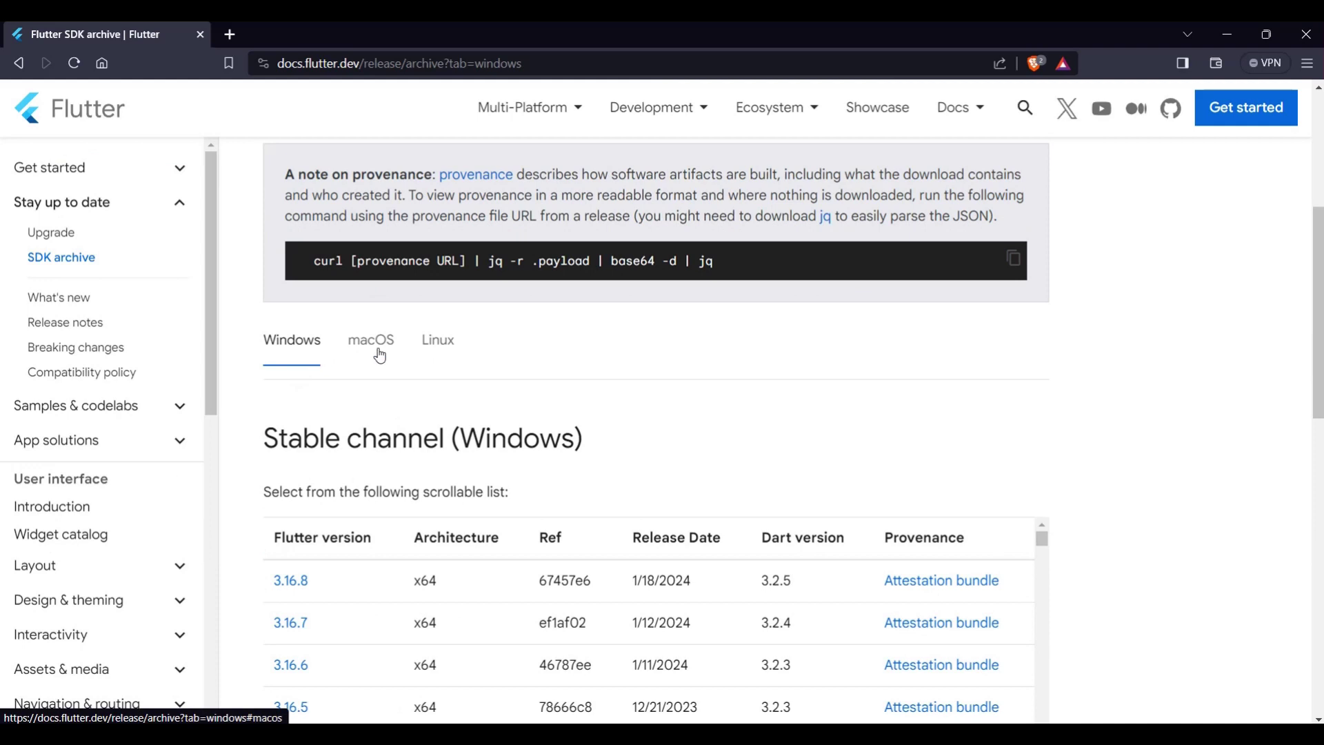
{"action": "scroll", "coordinate": [536, 408], "scroll_direction": "down", "scroll_amount": 3}
{"action": "scroll", "coordinate": [520, 415], "scroll_direction": "down", "scroll_amount": 7}
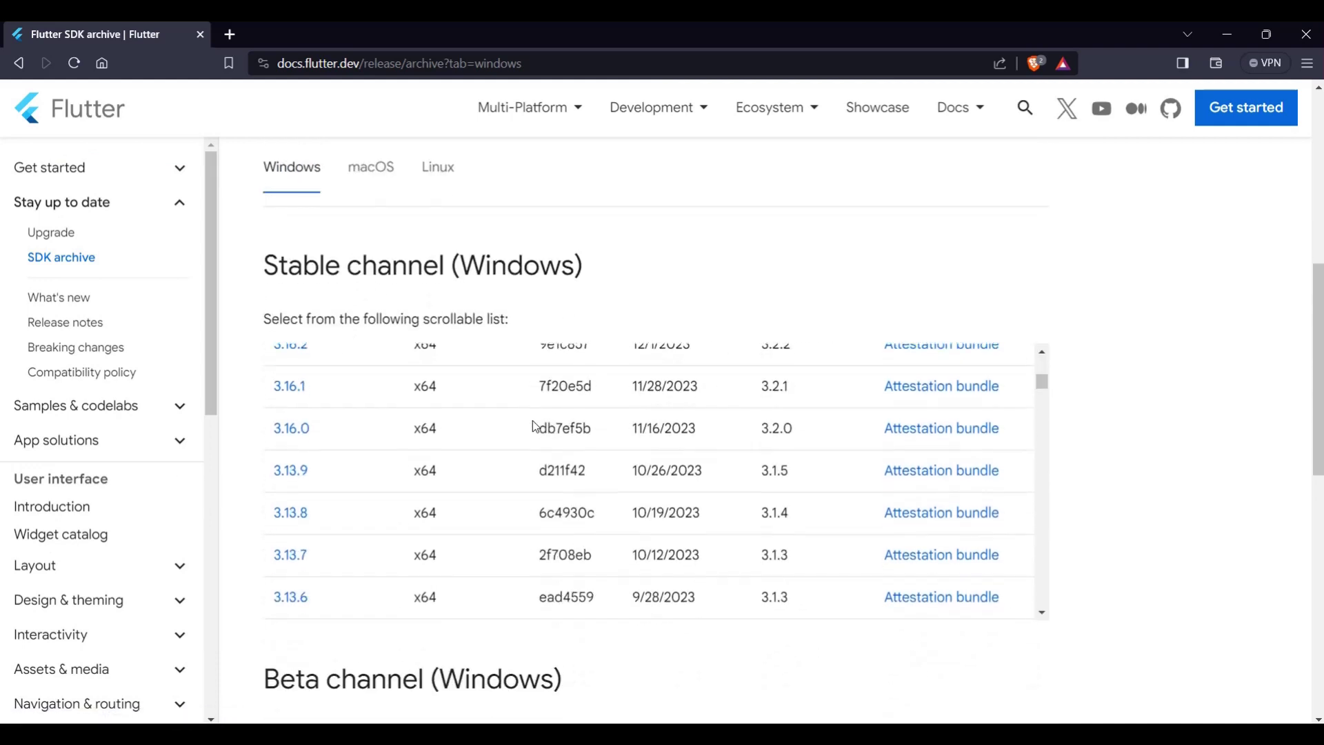
{"action": "scroll", "coordinate": [530, 424], "scroll_direction": "down", "scroll_amount": 4}
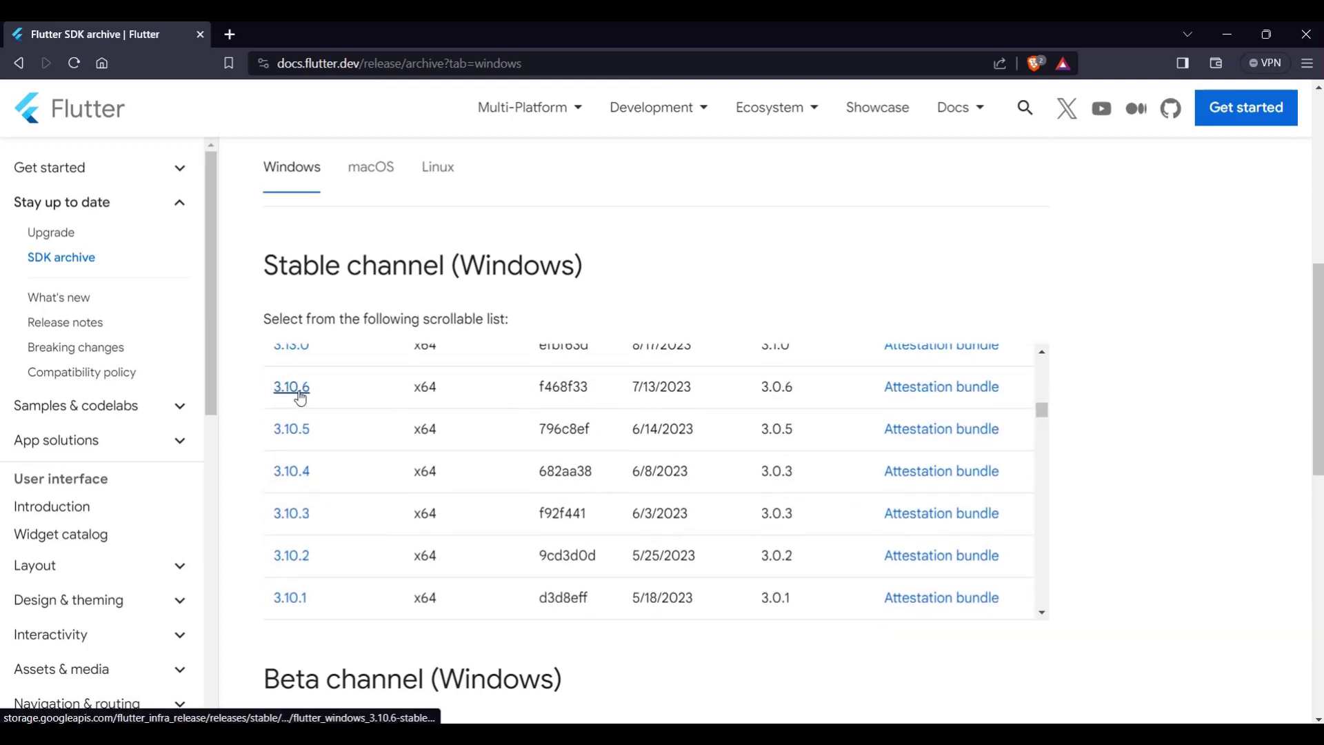
{"action": "left_click", "coordinate": [296, 399]}
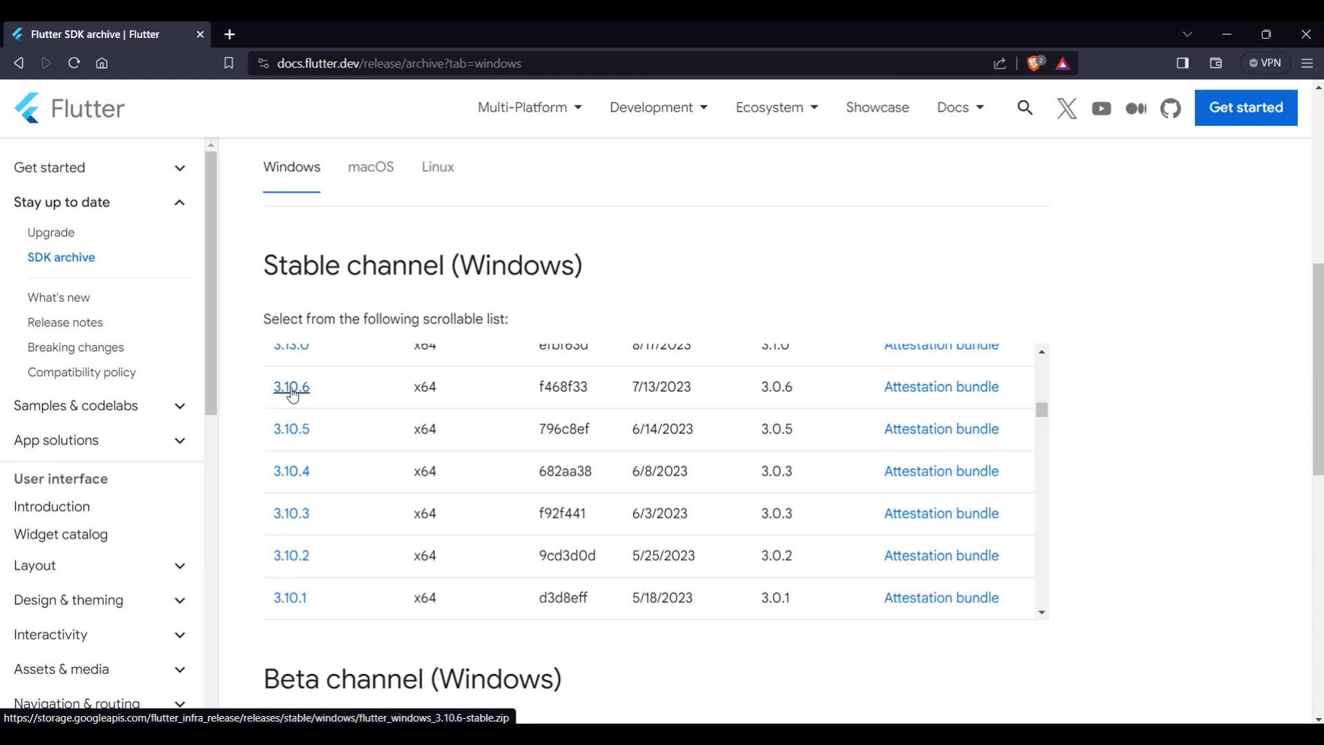
{"action": "left_click", "coordinate": [292, 390]}
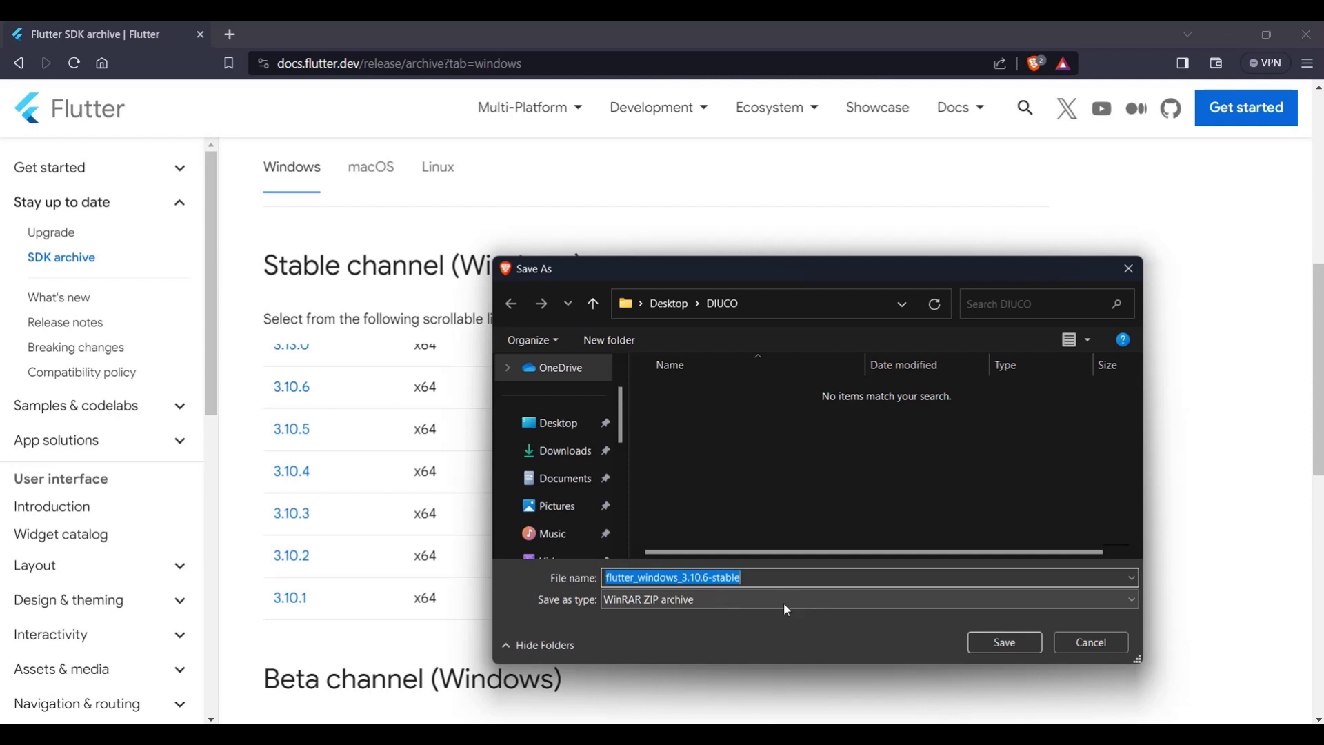
{"action": "left_click", "coordinate": [560, 425]}
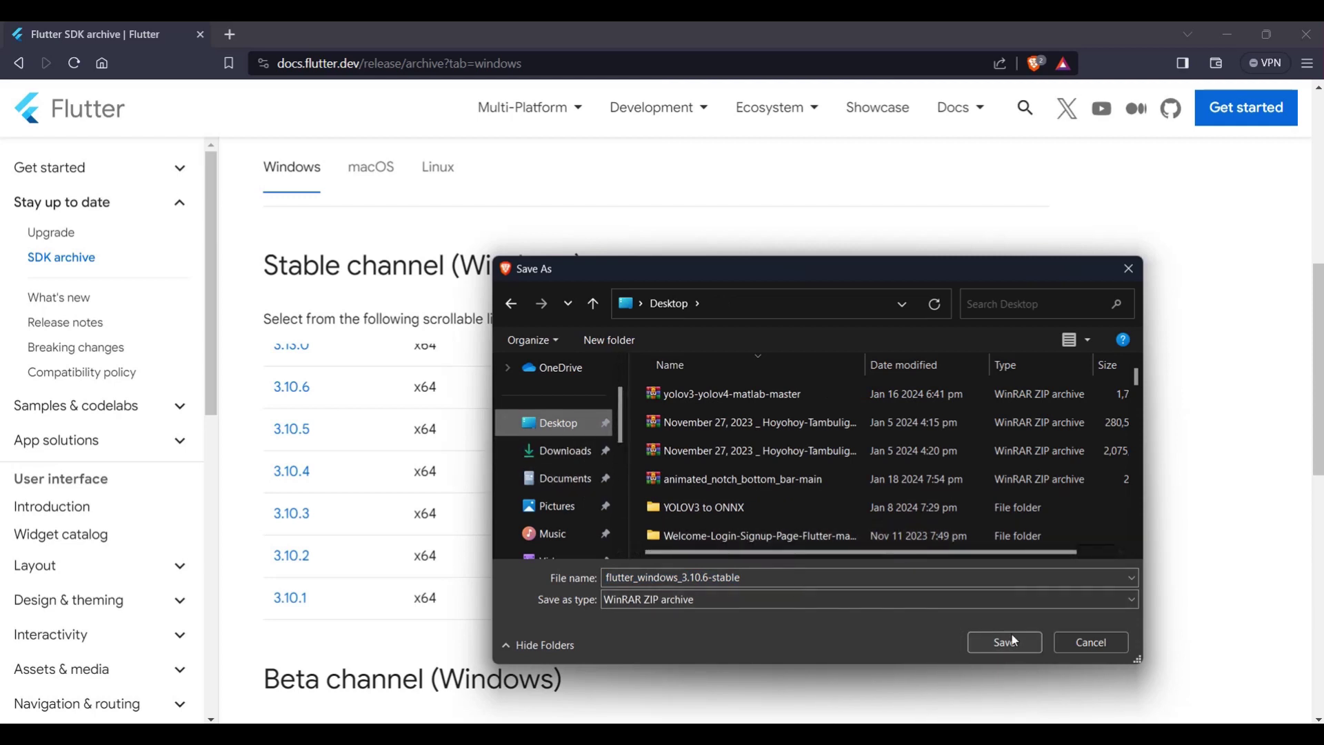
{"action": "left_click", "coordinate": [1079, 643]}
- Highlight the VSCode line in the Notepad list and open the Visual Studio Code website through a Google search for "vscode"
{"action": "key", "text": "alt+Tab"}
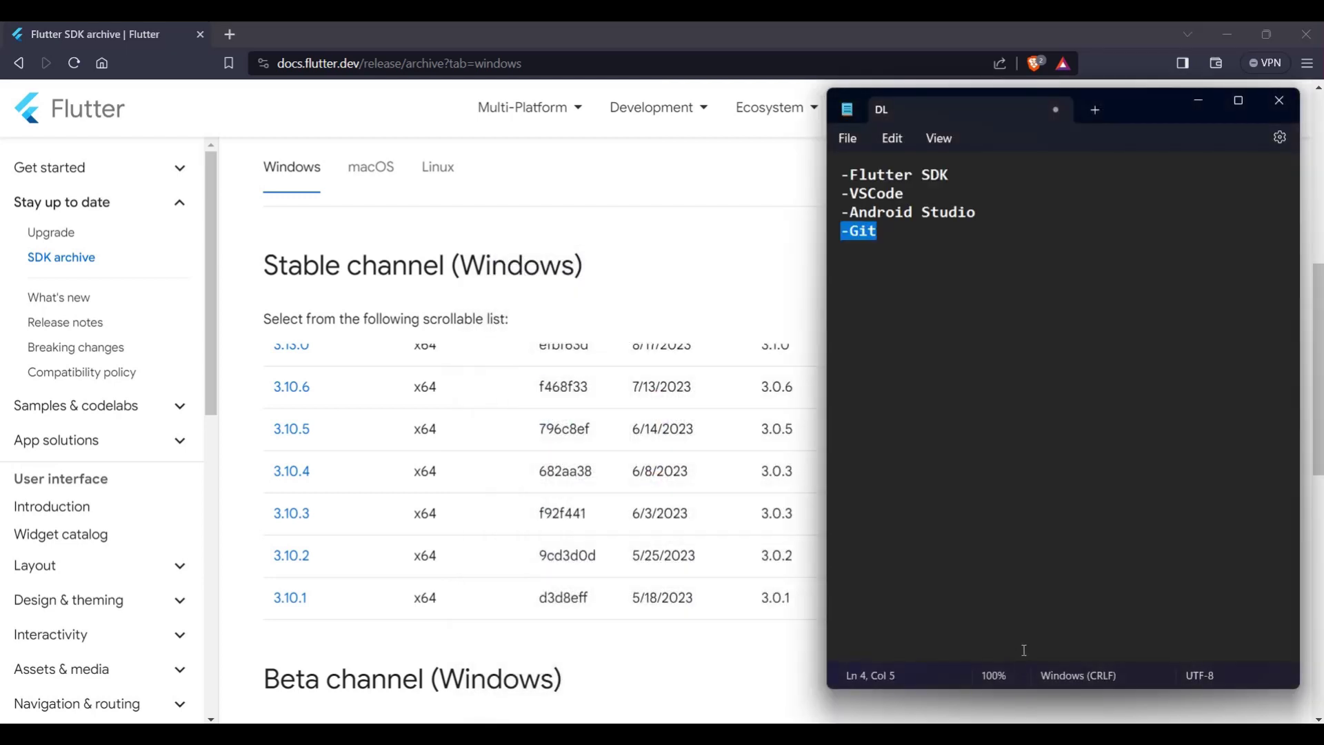
{"action": "left_click", "coordinate": [911, 195]}
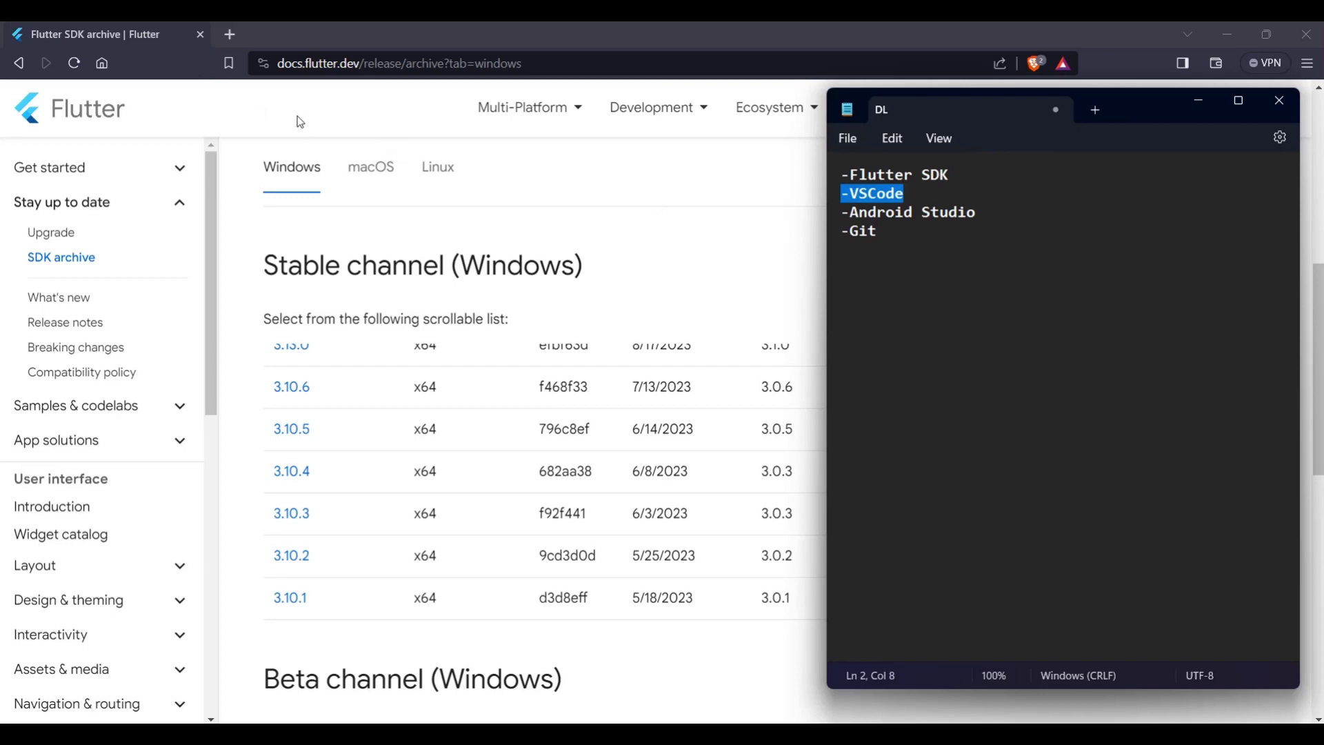
{"action": "left_click", "coordinate": [298, 116]}
{"action": "left_click", "coordinate": [102, 63]}
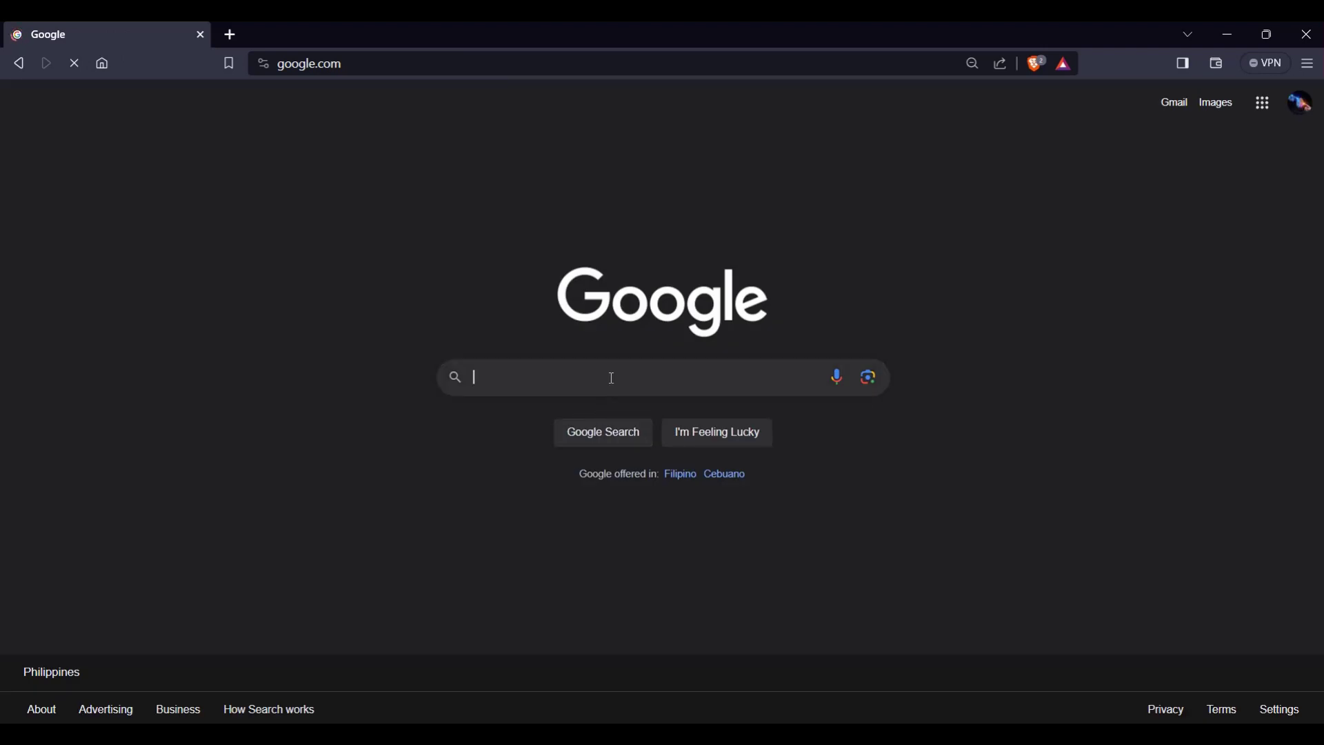
{"action": "type", "text": "vscode"}
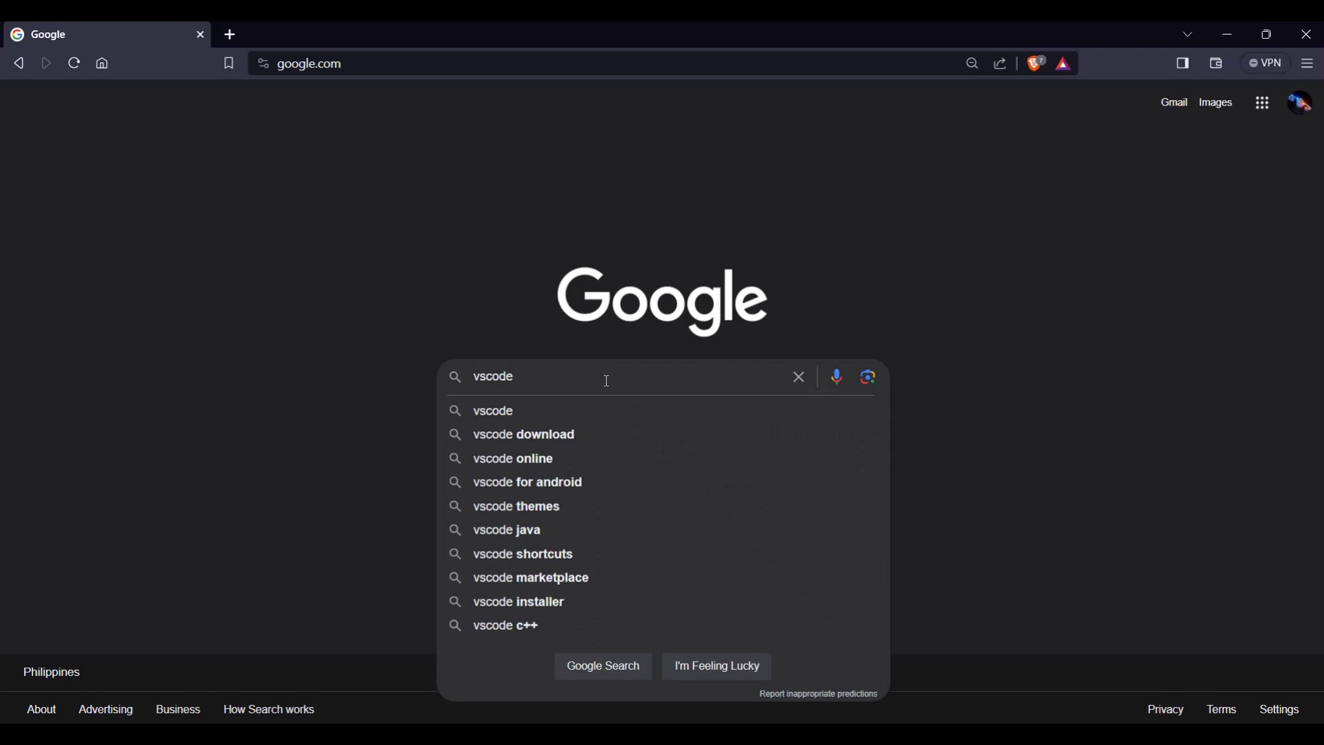
{"action": "left_click", "coordinate": [531, 413]}
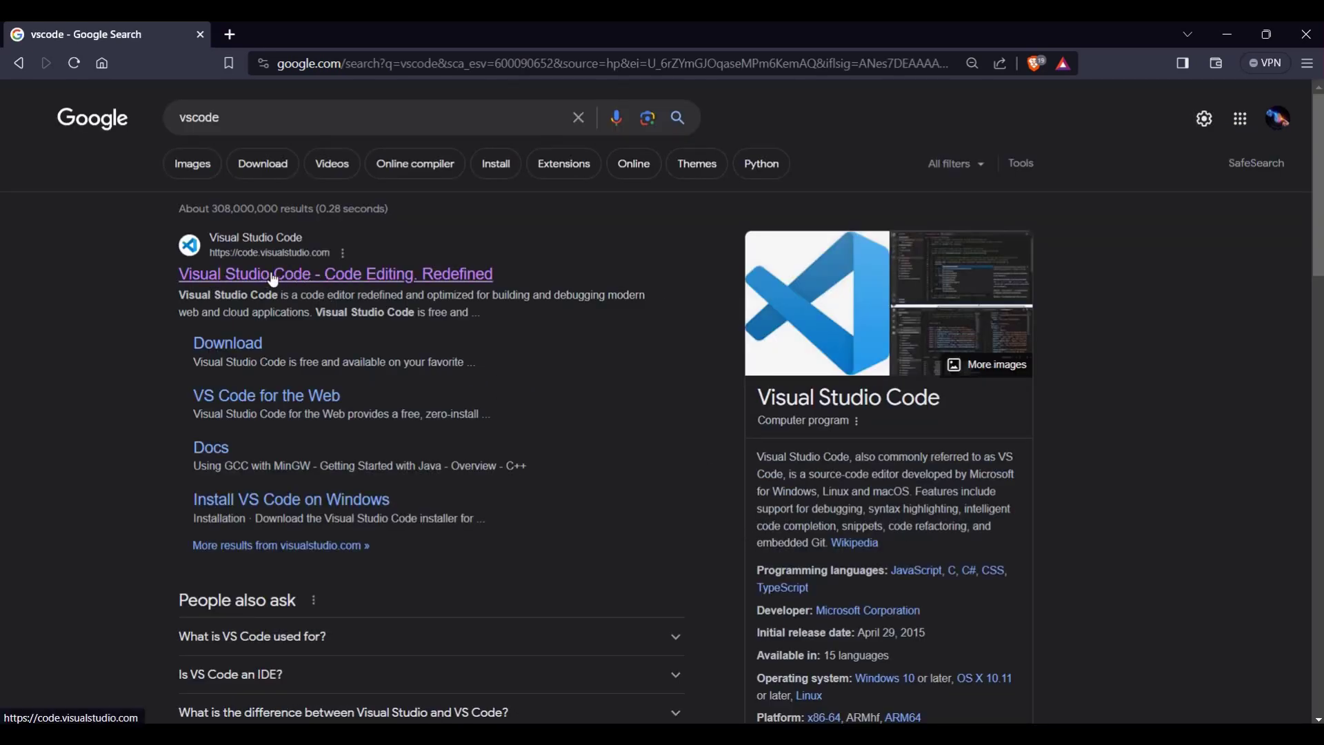
{"action": "left_click", "coordinate": [351, 282]}
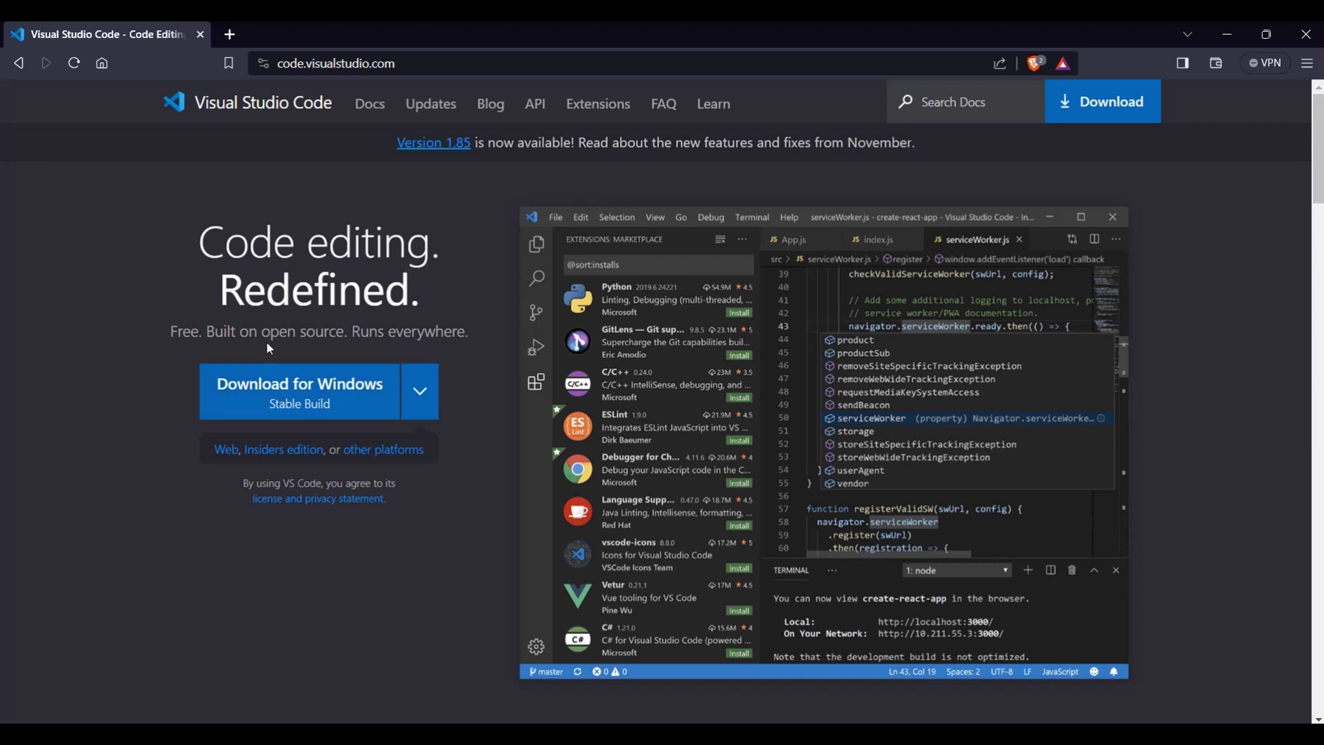
- Highlight the Android Studio line in the Notepad list and open its download page through a Google search for "android studio"
{"action": "left_click", "coordinate": [1026, 721]}
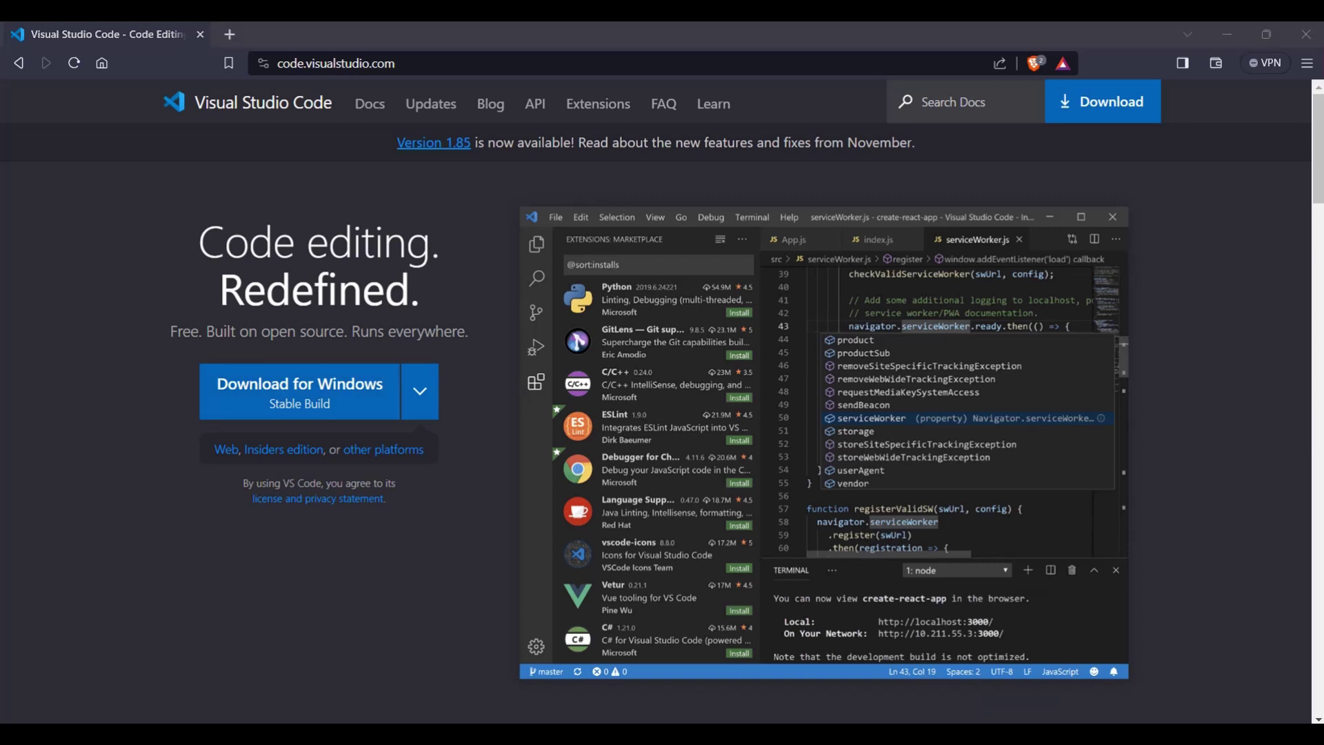
{"action": "left_click_drag", "start_coordinate": [983, 216], "coordinate": [845, 219]}
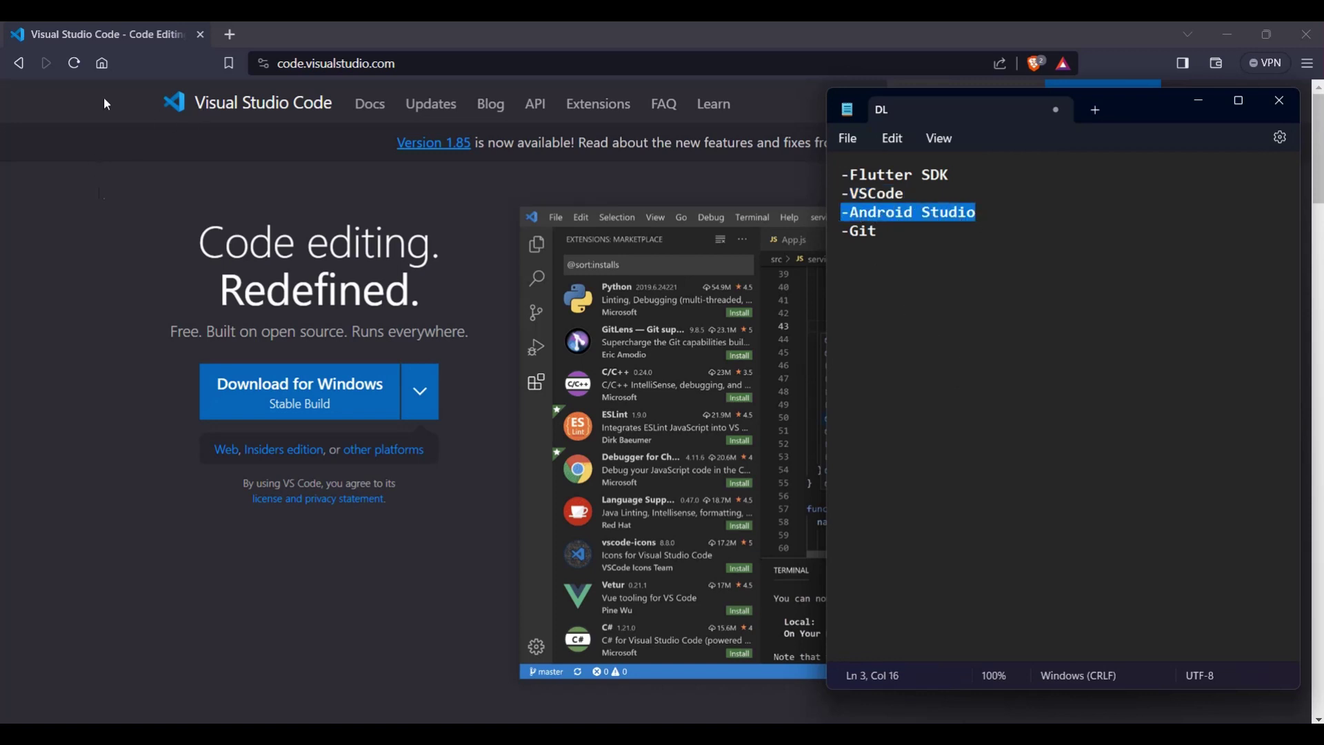
{"action": "left_click", "coordinate": [104, 65]}
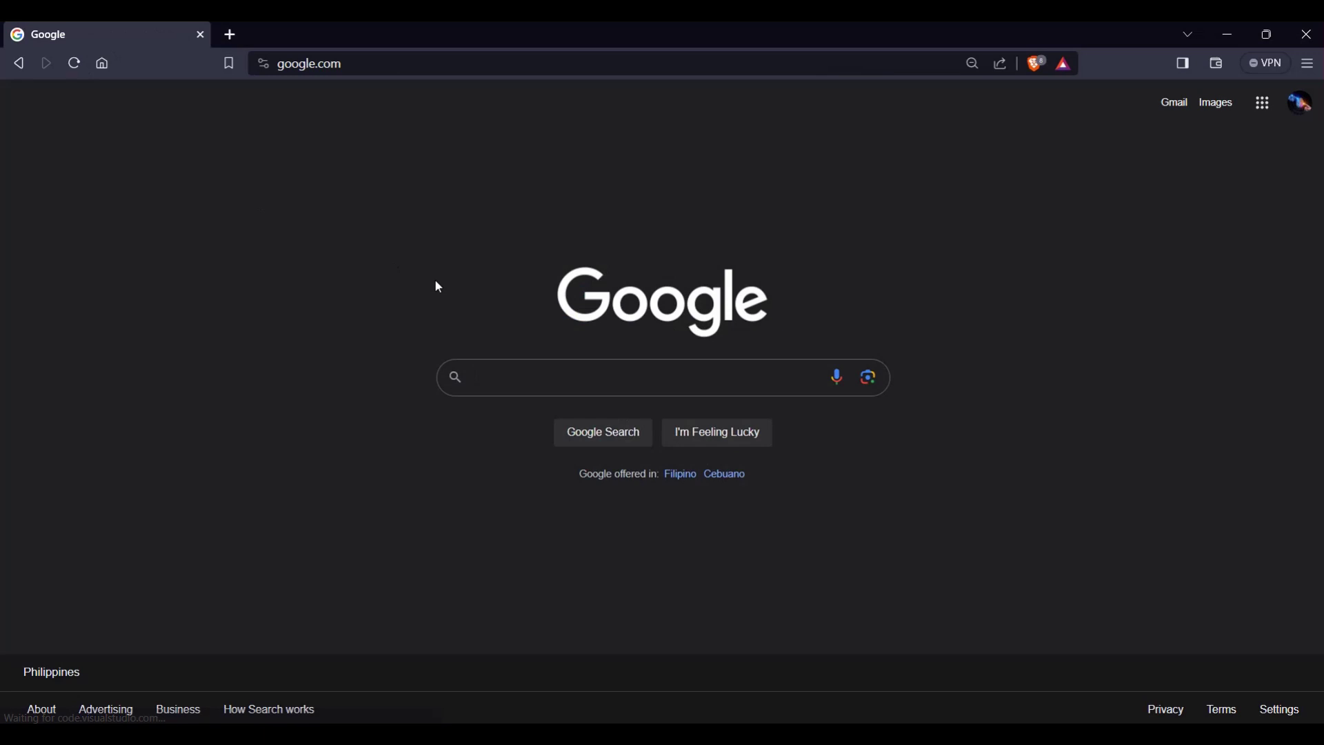
{"action": "type", "text": "android studio"}
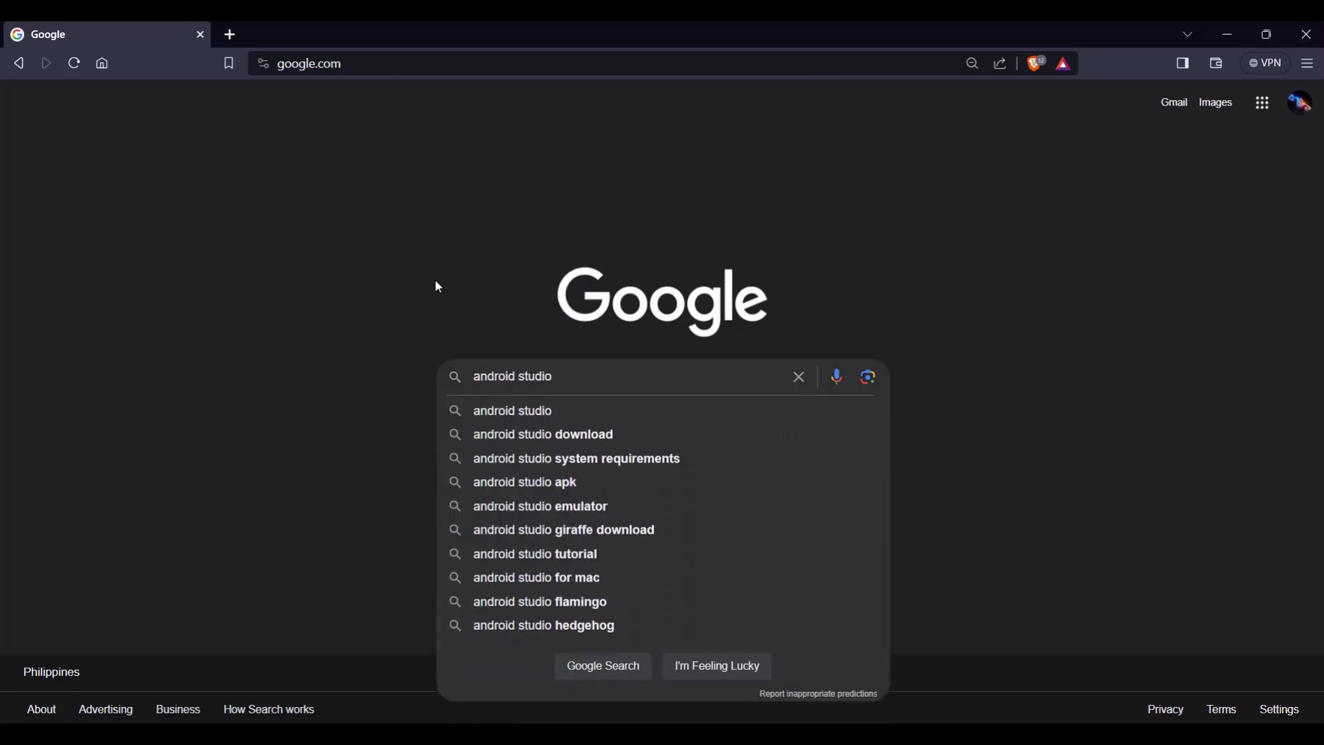
{"action": "key", "text": "Return"}
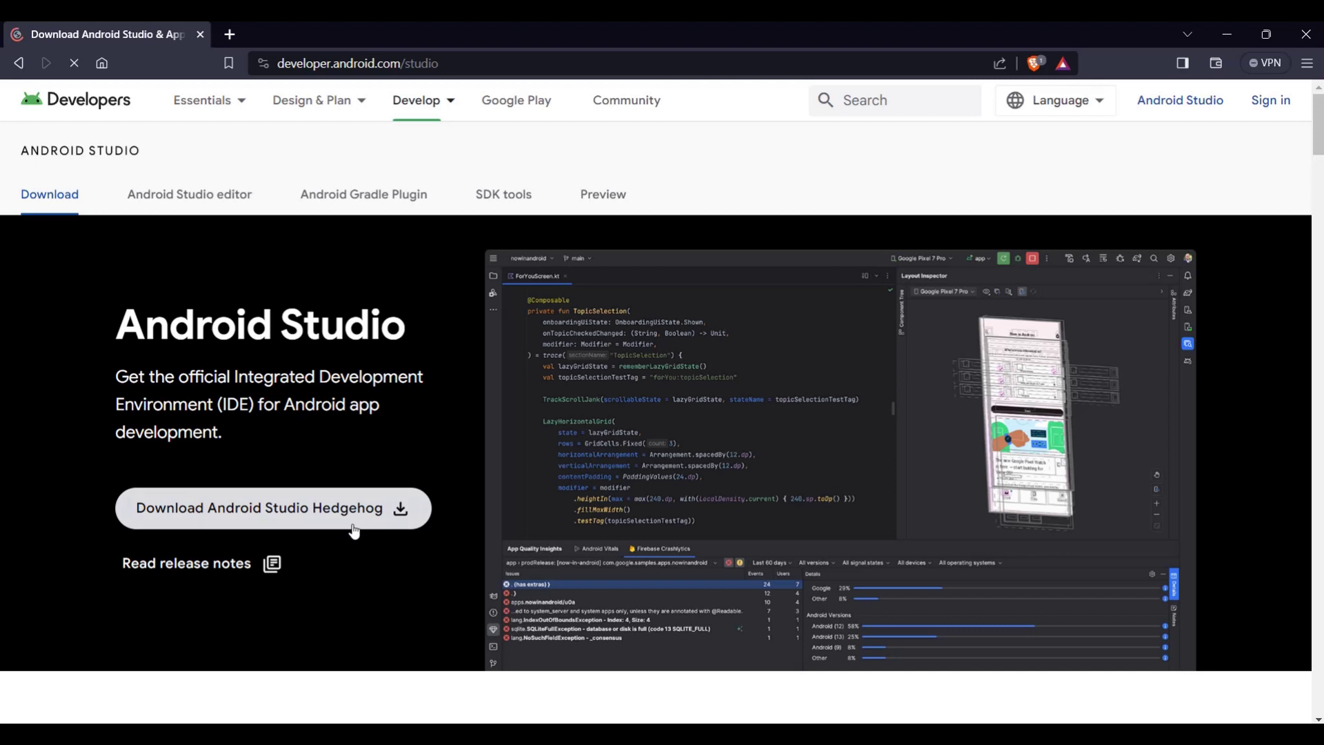
- Highlight the Git line in the Notepad list and open the Git SCM Downloads page through a Google search for "git download"
{"action": "key", "text": "alt+Tab"}
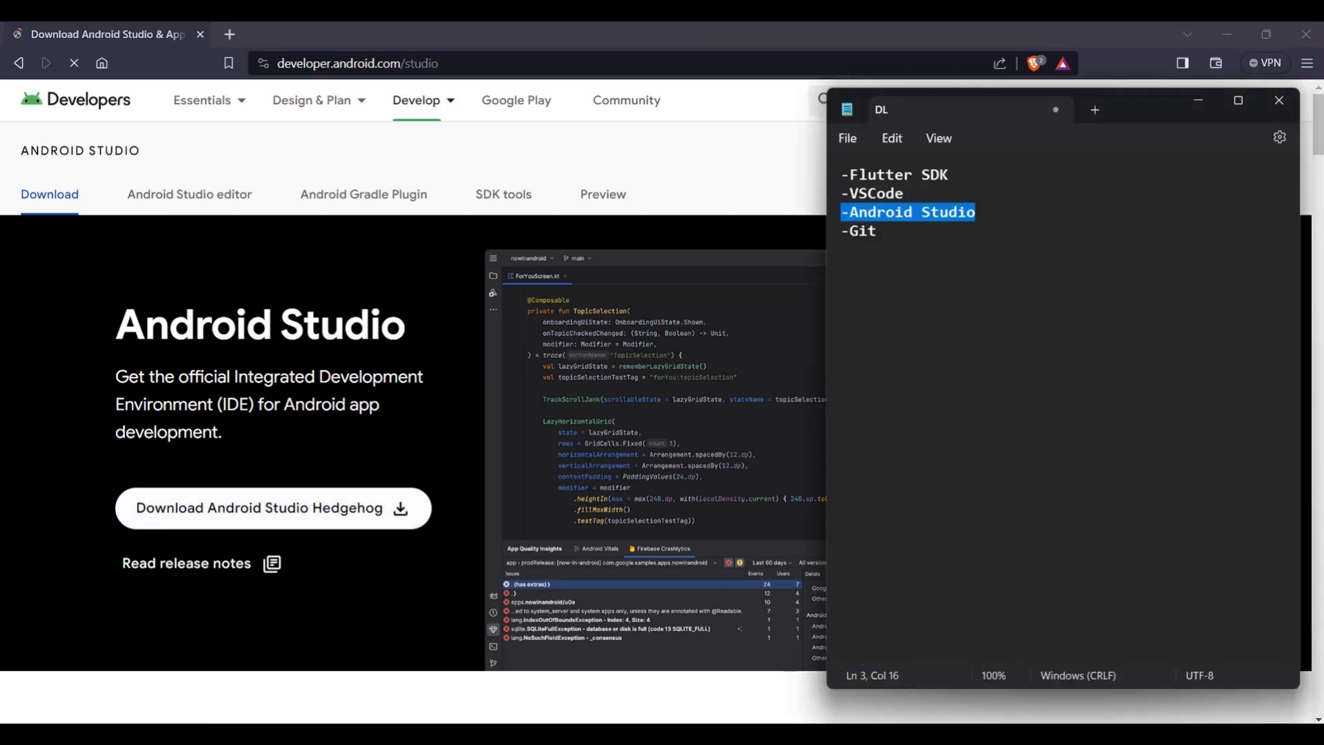
{"action": "triple_click", "coordinate": [894, 233]}
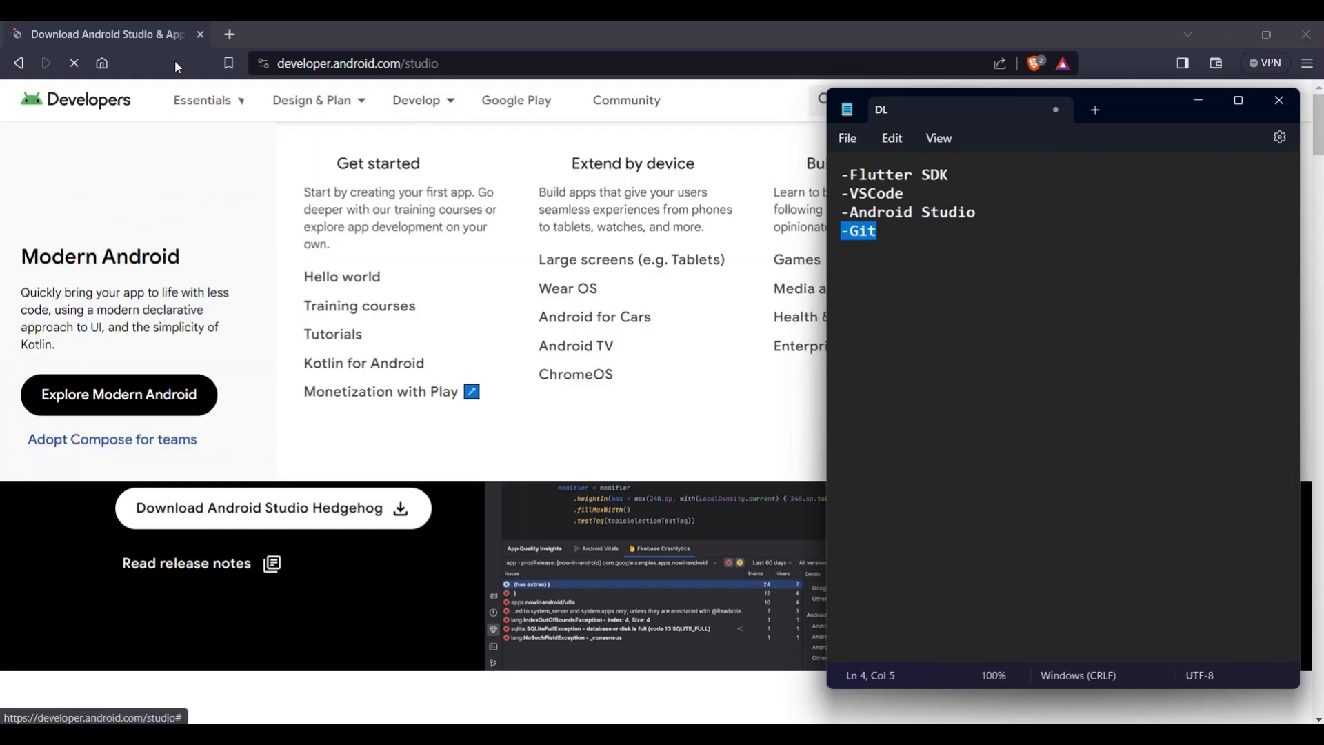
{"action": "left_click", "coordinate": [103, 62]}
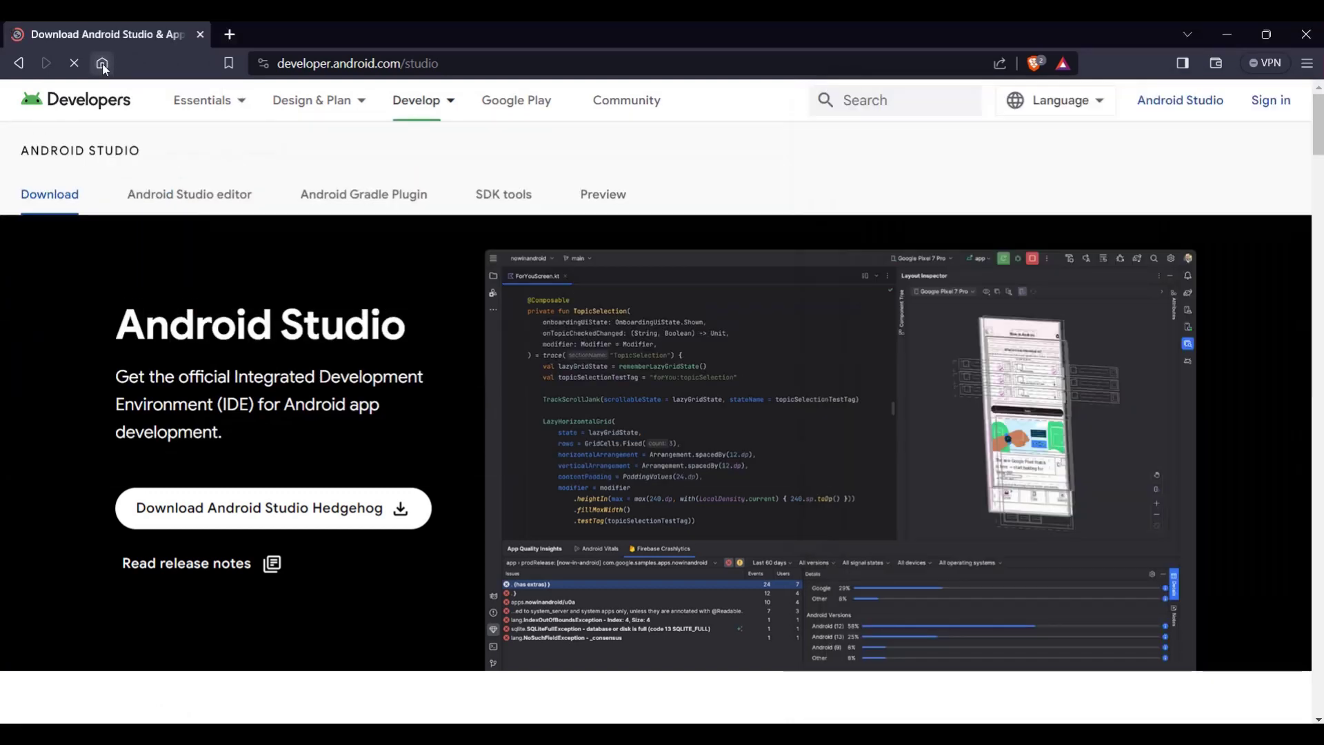
{"action": "type", "text": "git"}
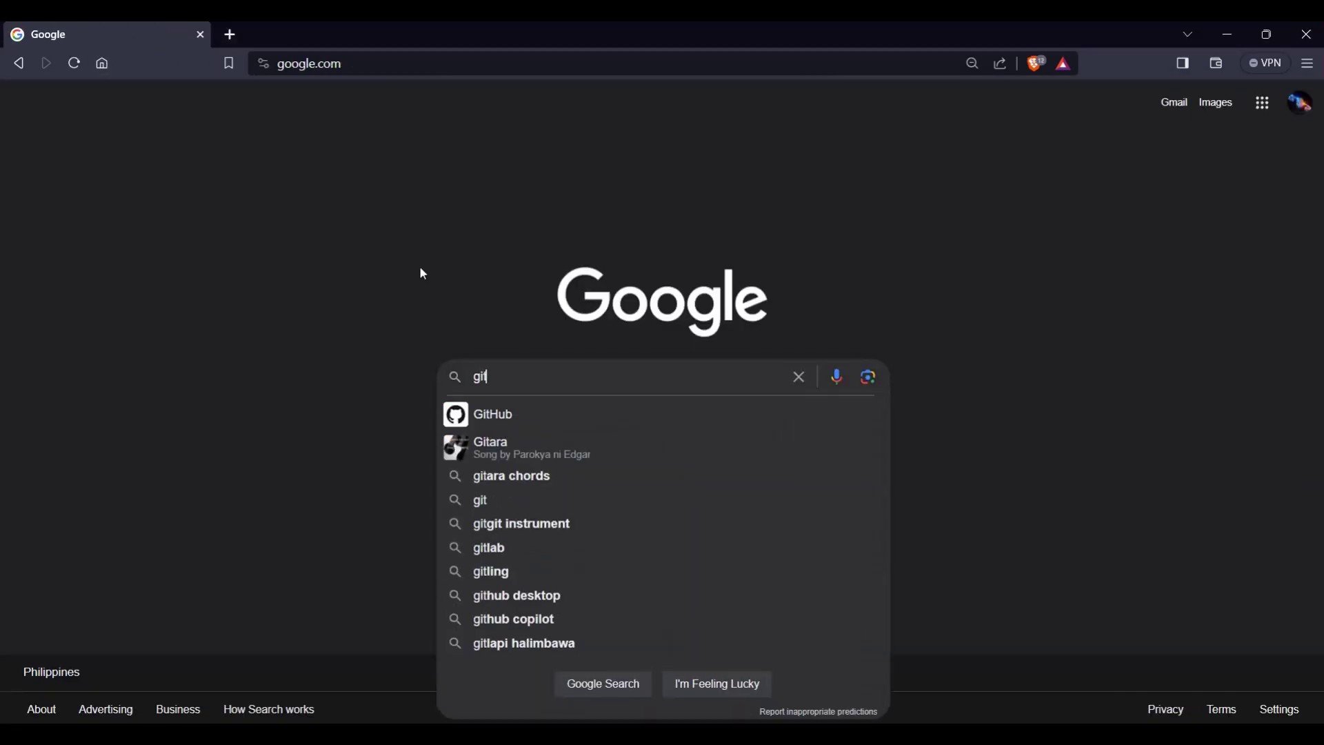
{"action": "type", "text": " download"}
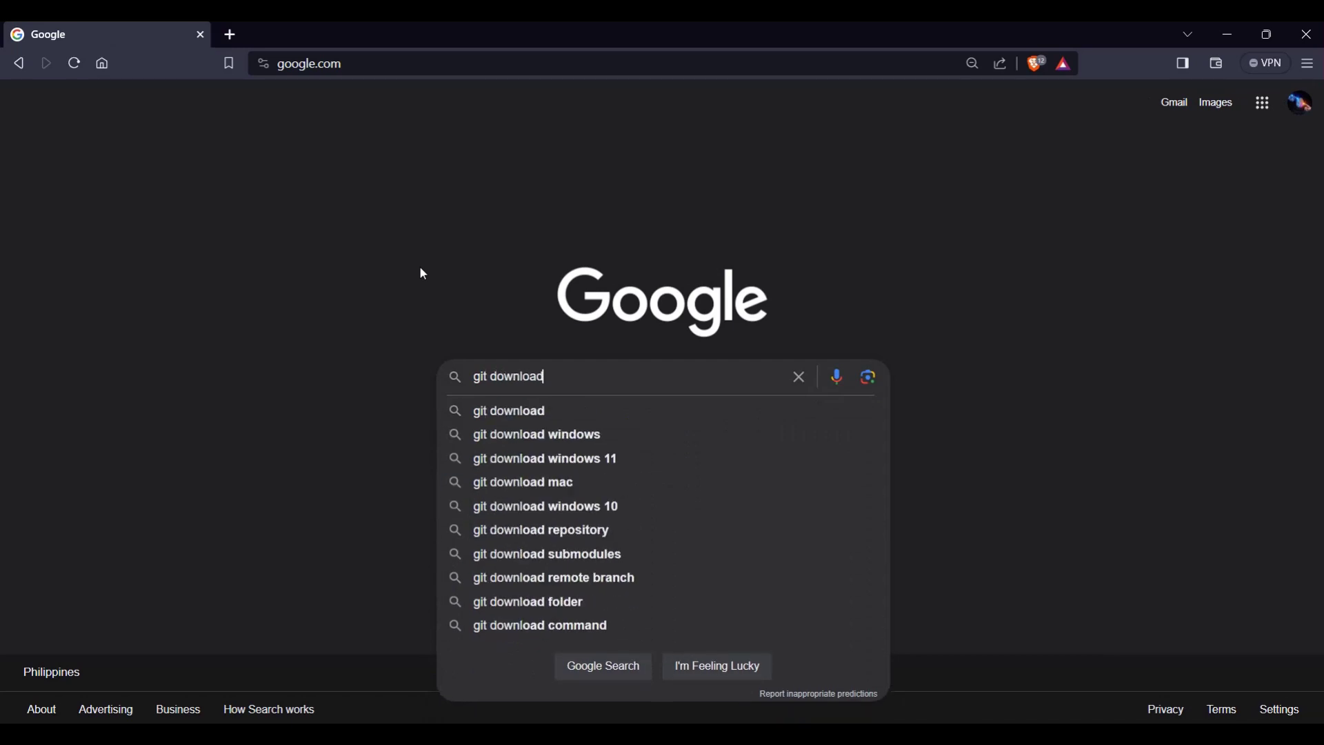
{"action": "key", "text": "Return"}
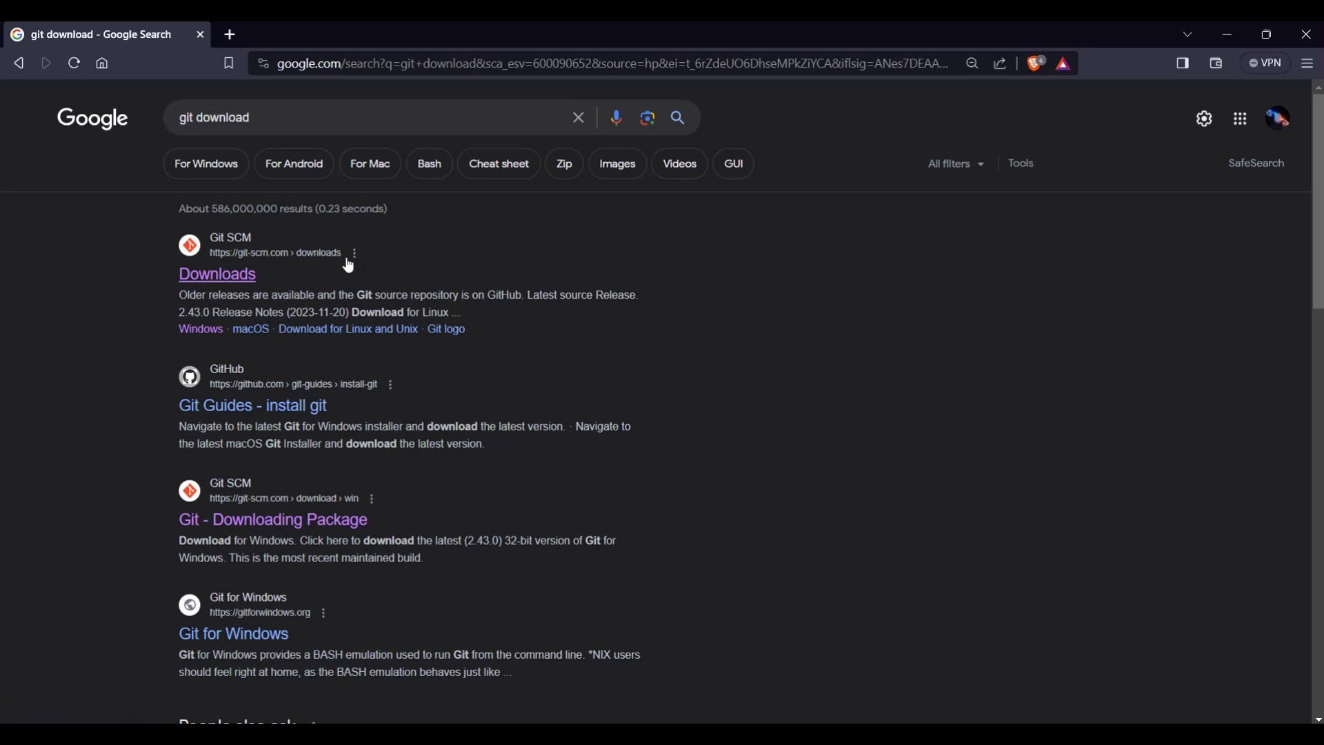
{"action": "left_click", "coordinate": [231, 282]}
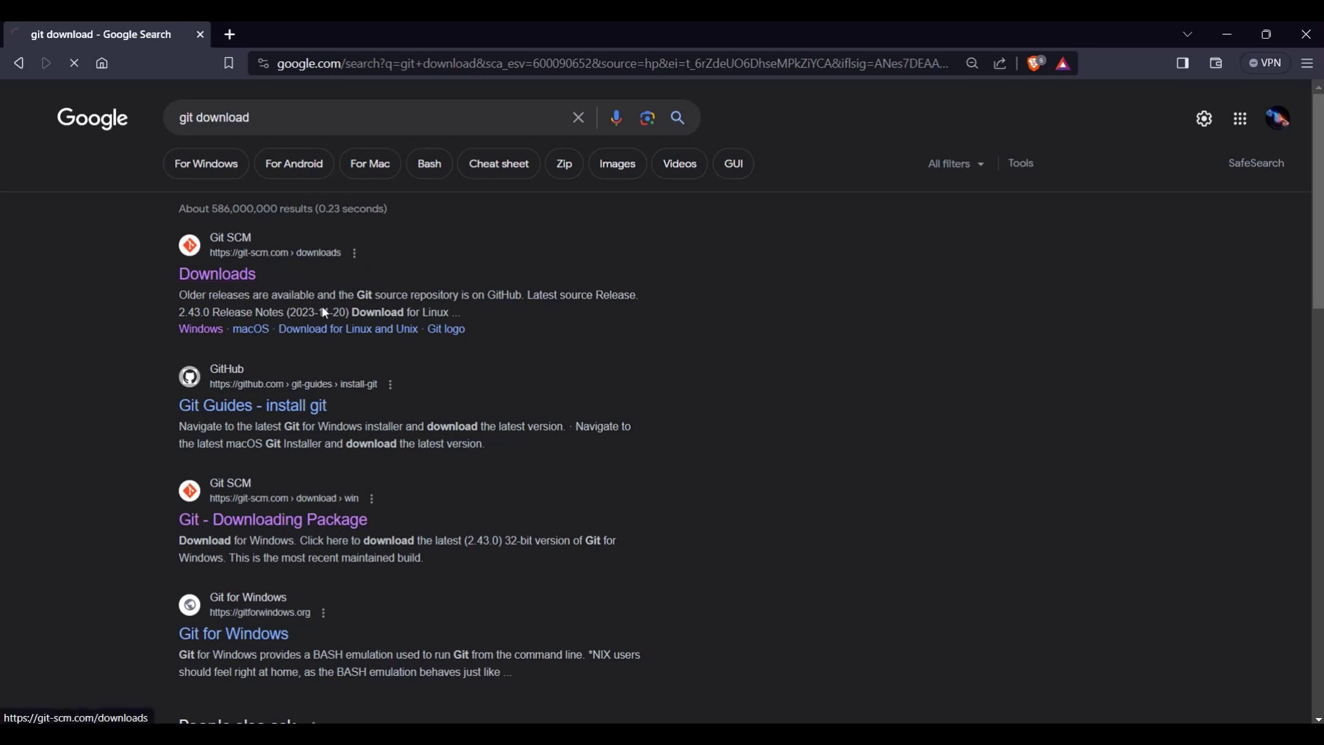
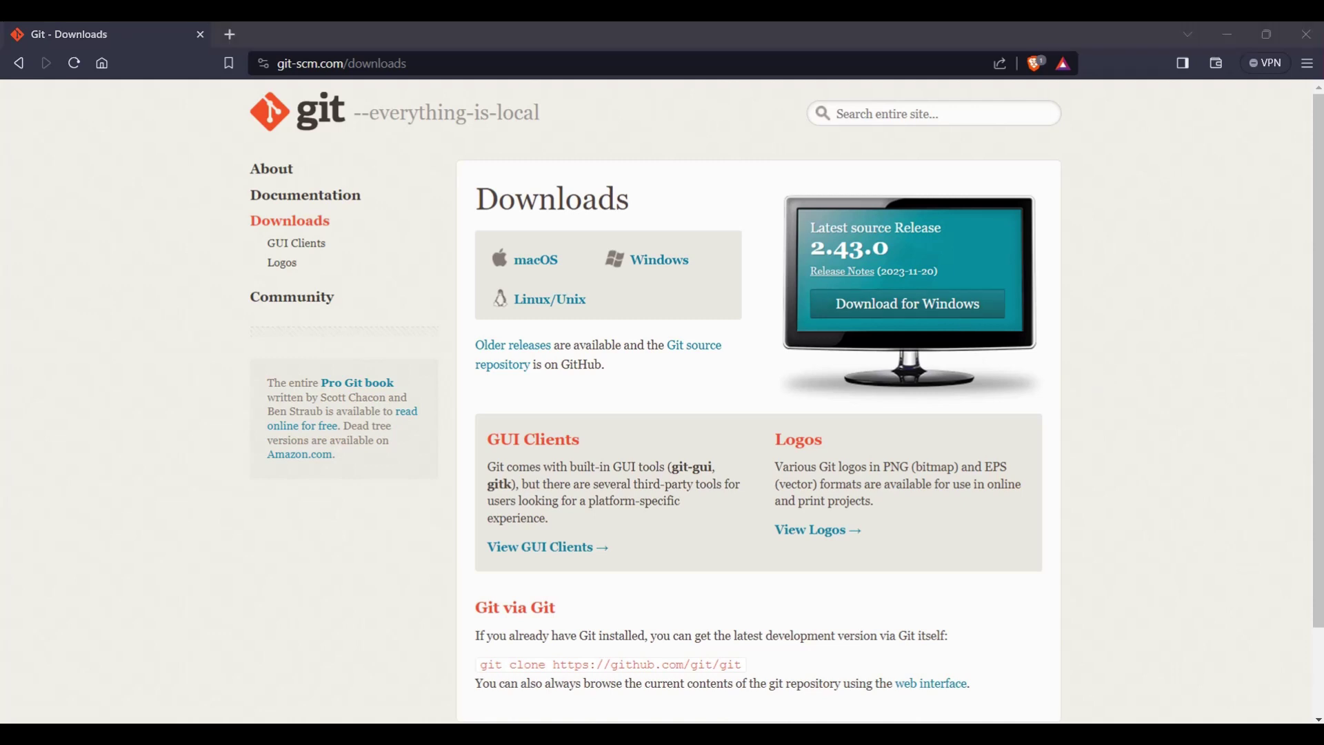
- Review the Notepad download list by highlighting the Flutter SDK, VSCode, Android Studio and Git lines, and minimize Notepad
{"action": "key", "text": "alt+Tab"}
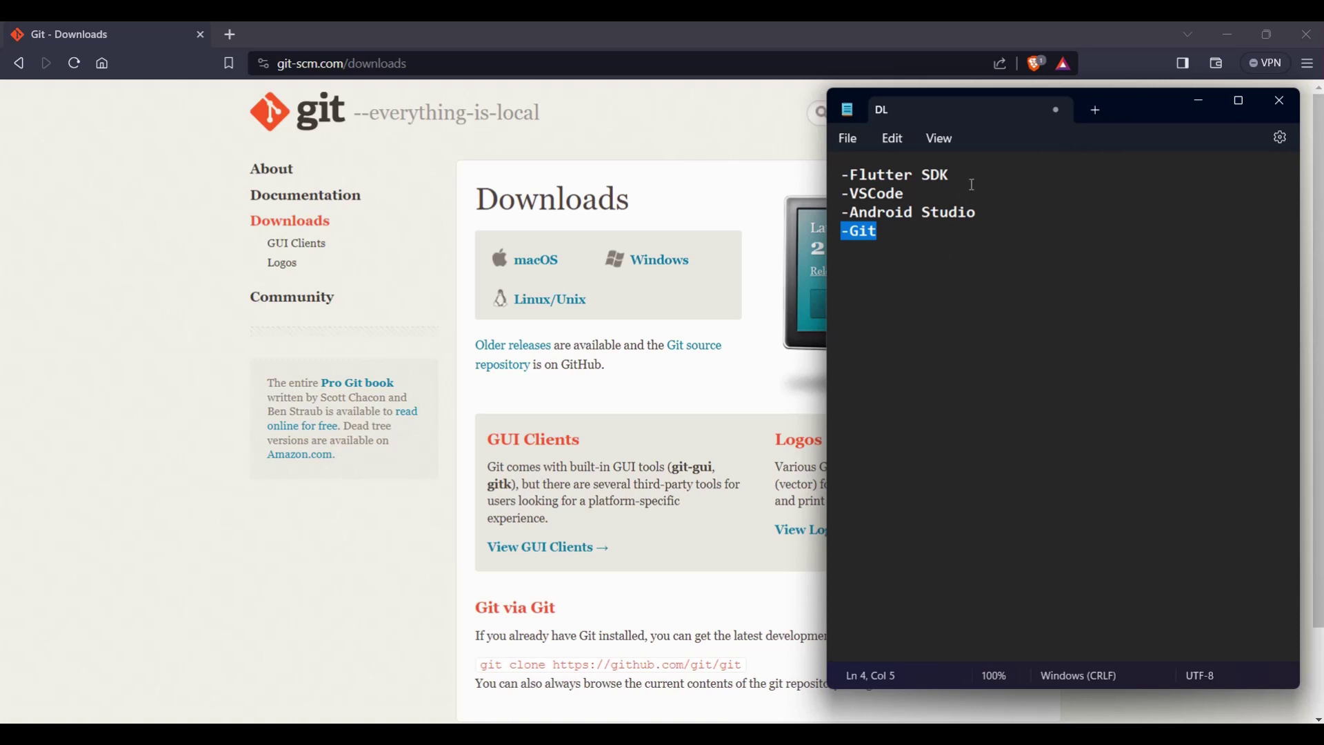
{"action": "left_click_drag", "start_coordinate": [975, 178], "coordinate": [842, 175]}
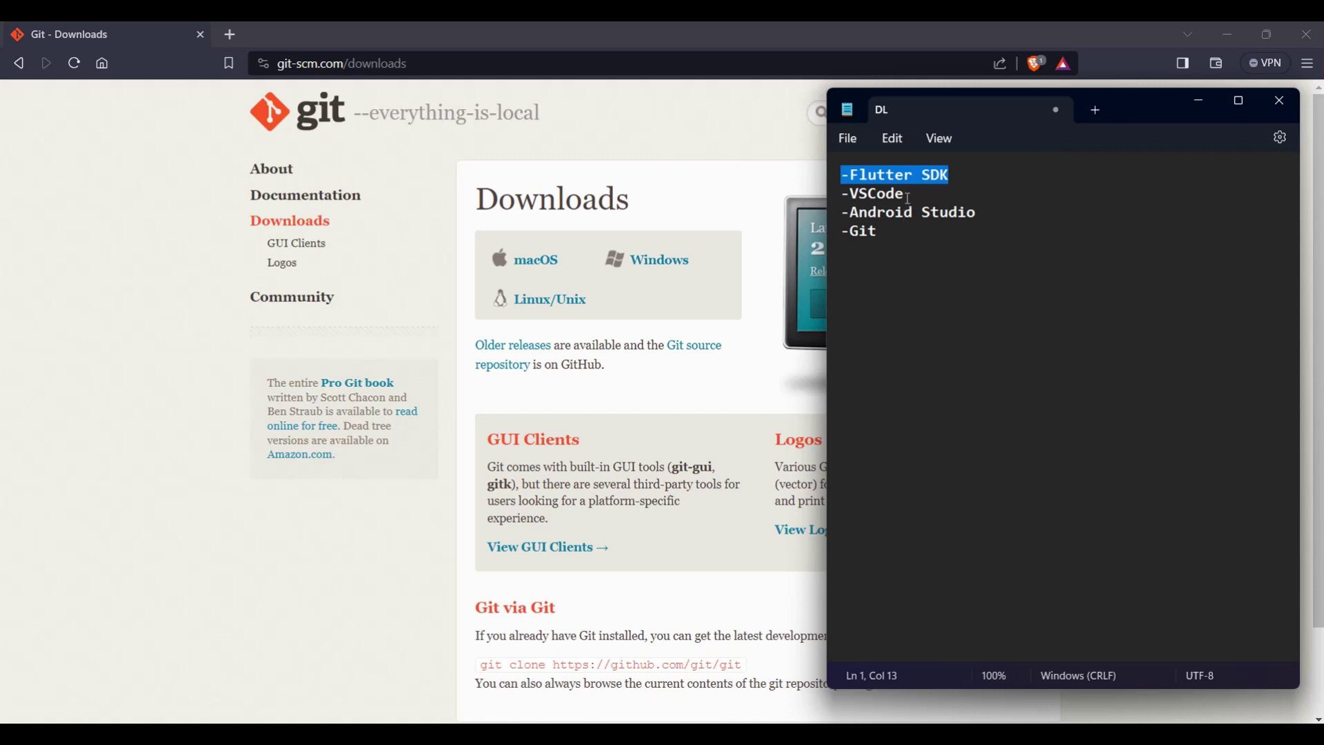
{"action": "left_click_drag", "start_coordinate": [909, 198], "coordinate": [850, 196]}
{"action": "left_click_drag", "start_coordinate": [988, 214], "coordinate": [825, 236]}
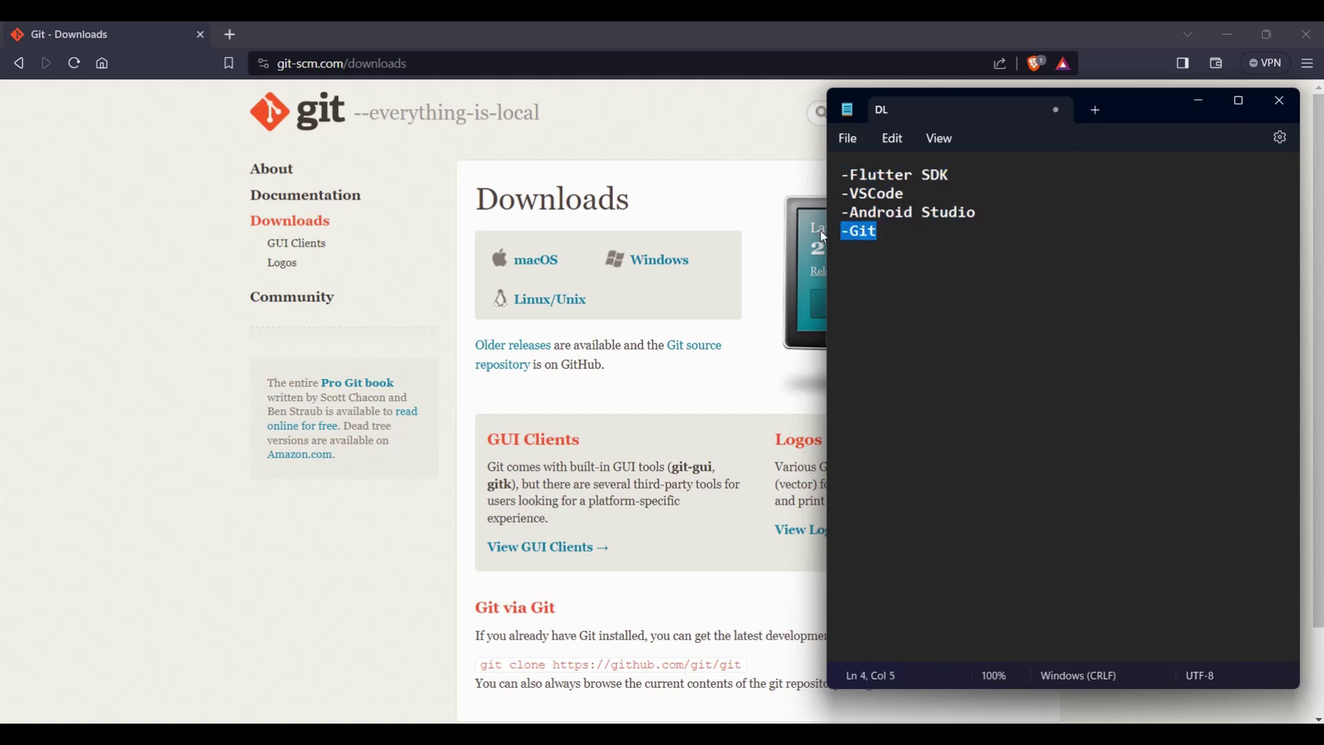
{"action": "left_click", "coordinate": [896, 263]}
{"action": "left_click_drag", "start_coordinate": [958, 178], "coordinate": [854, 194]}
{"action": "left_click", "coordinate": [928, 193]}
{"action": "left_click_drag", "start_coordinate": [978, 213], "coordinate": [862, 214]}
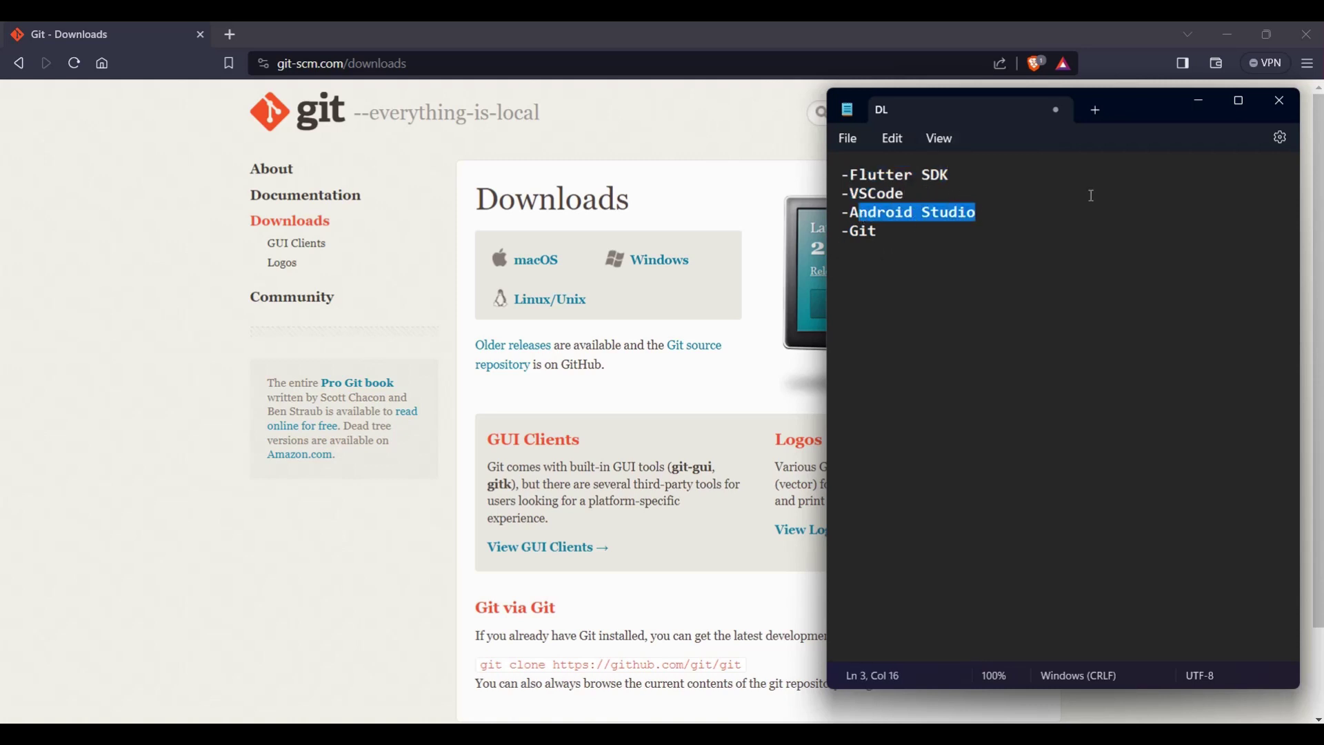
{"action": "left_click", "coordinate": [1202, 105]}
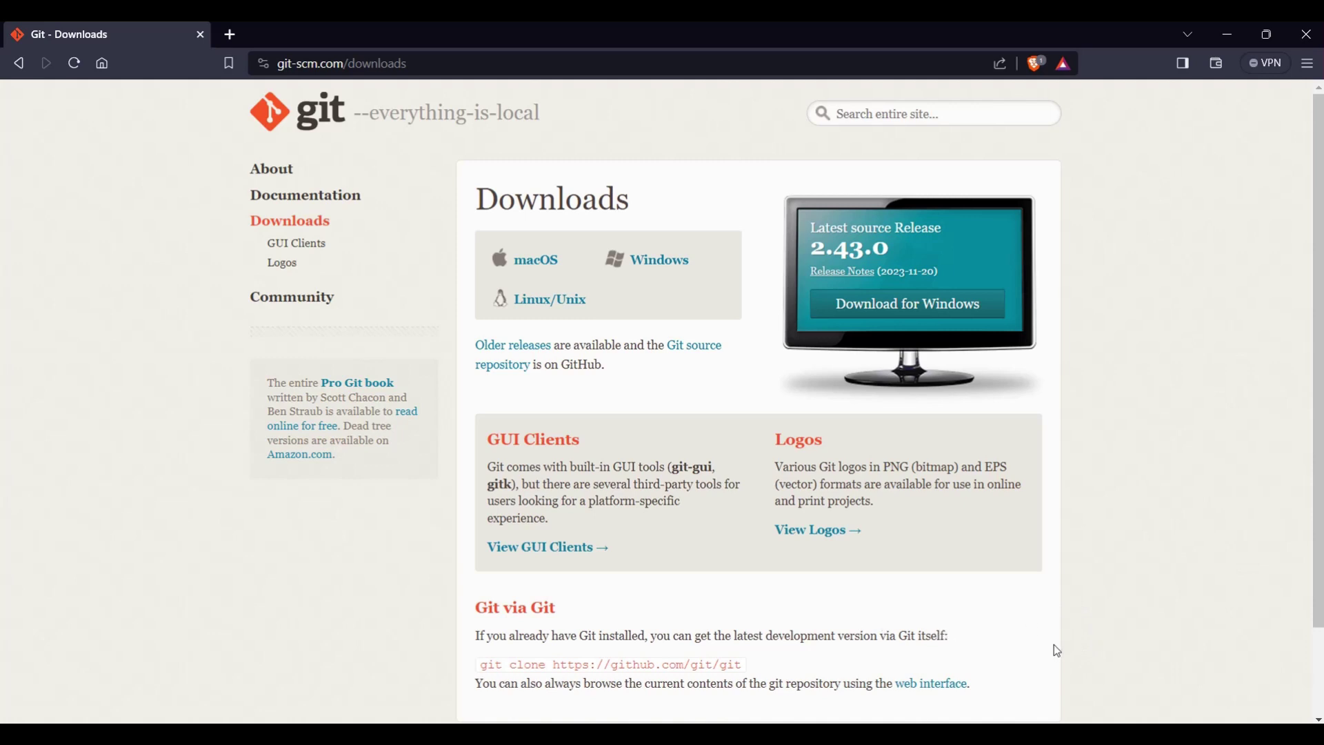
- Open the flutter folder inside src on the C: drive in File Explorer and look through its contents
{"action": "key", "text": "super+e"}
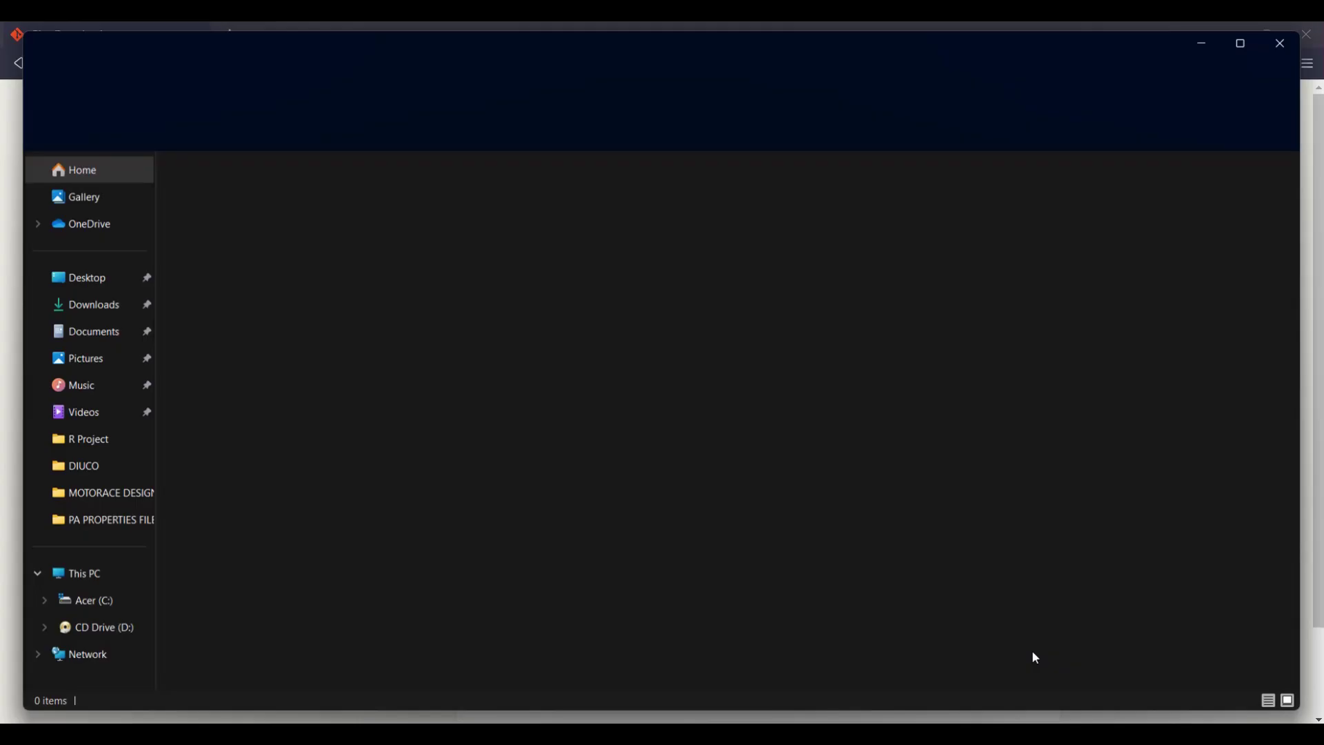
{"action": "left_click", "coordinate": [62, 580]}
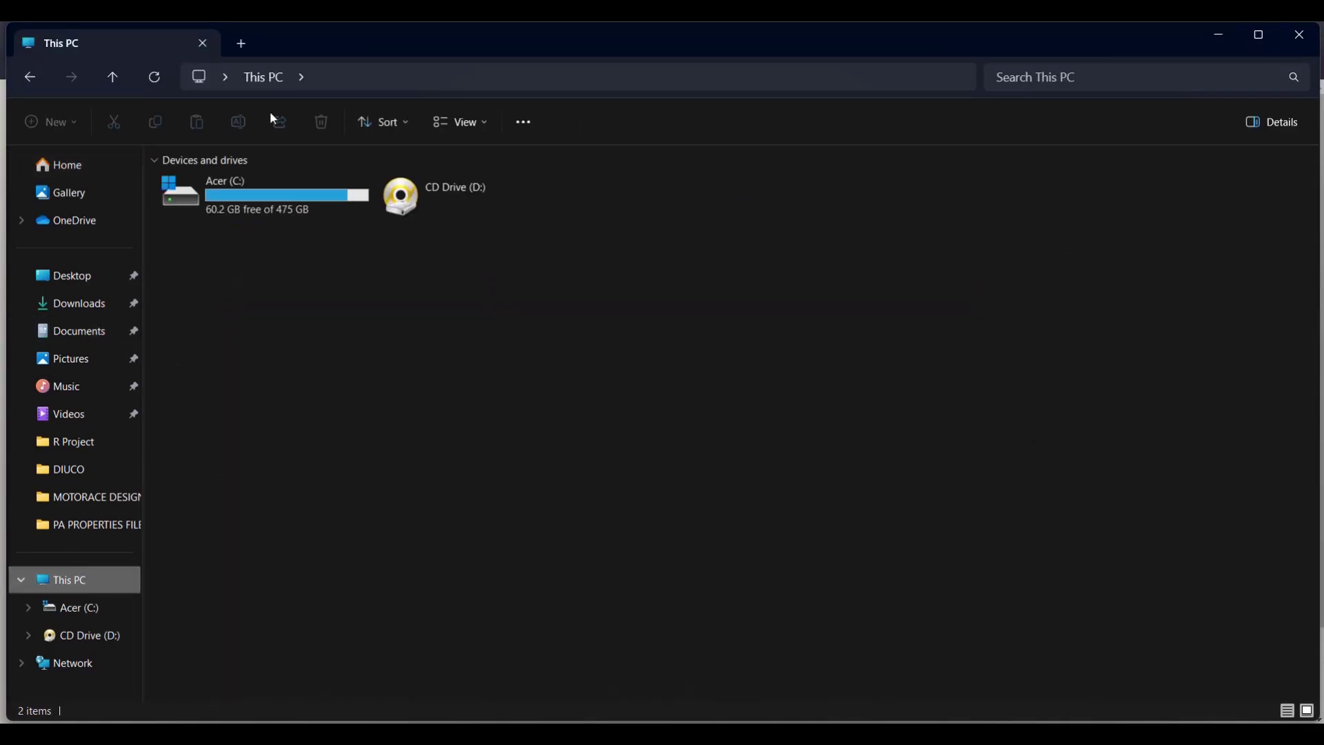
{"action": "double_click", "coordinate": [234, 207]}
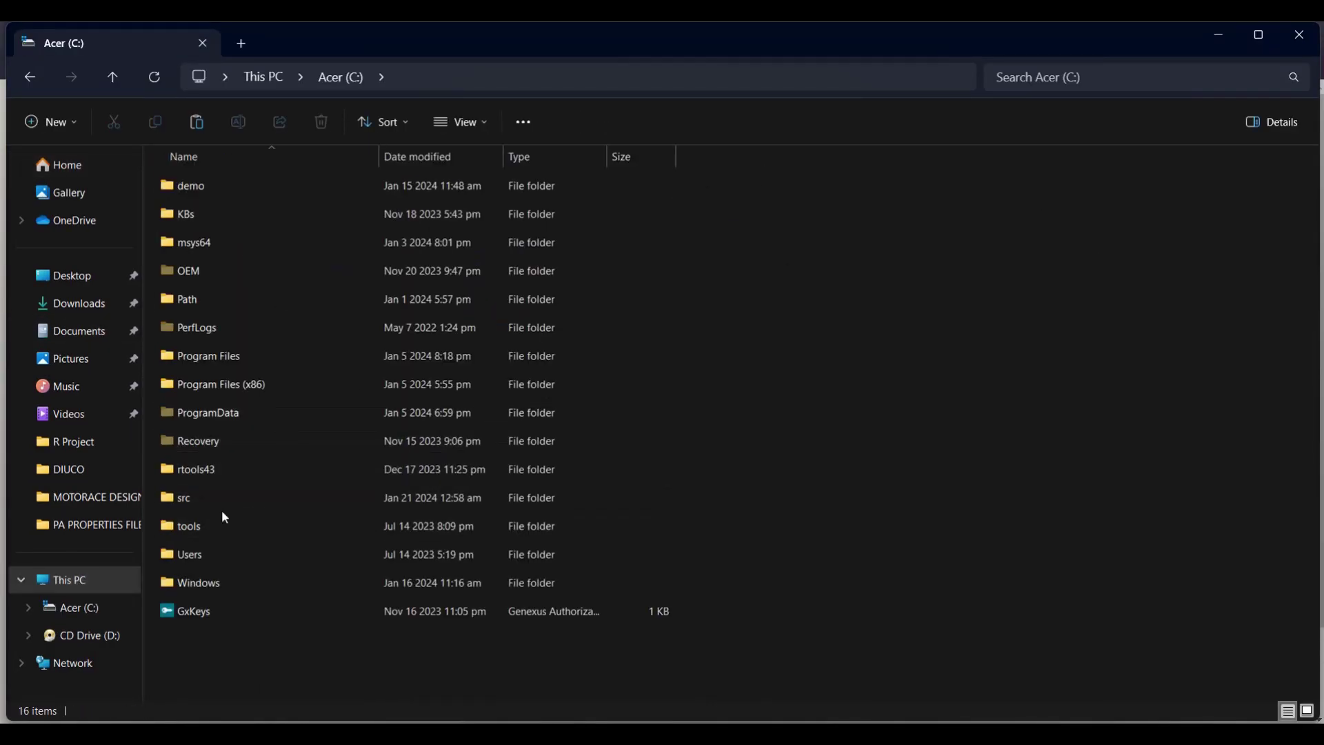
{"action": "double_click", "coordinate": [193, 504]}
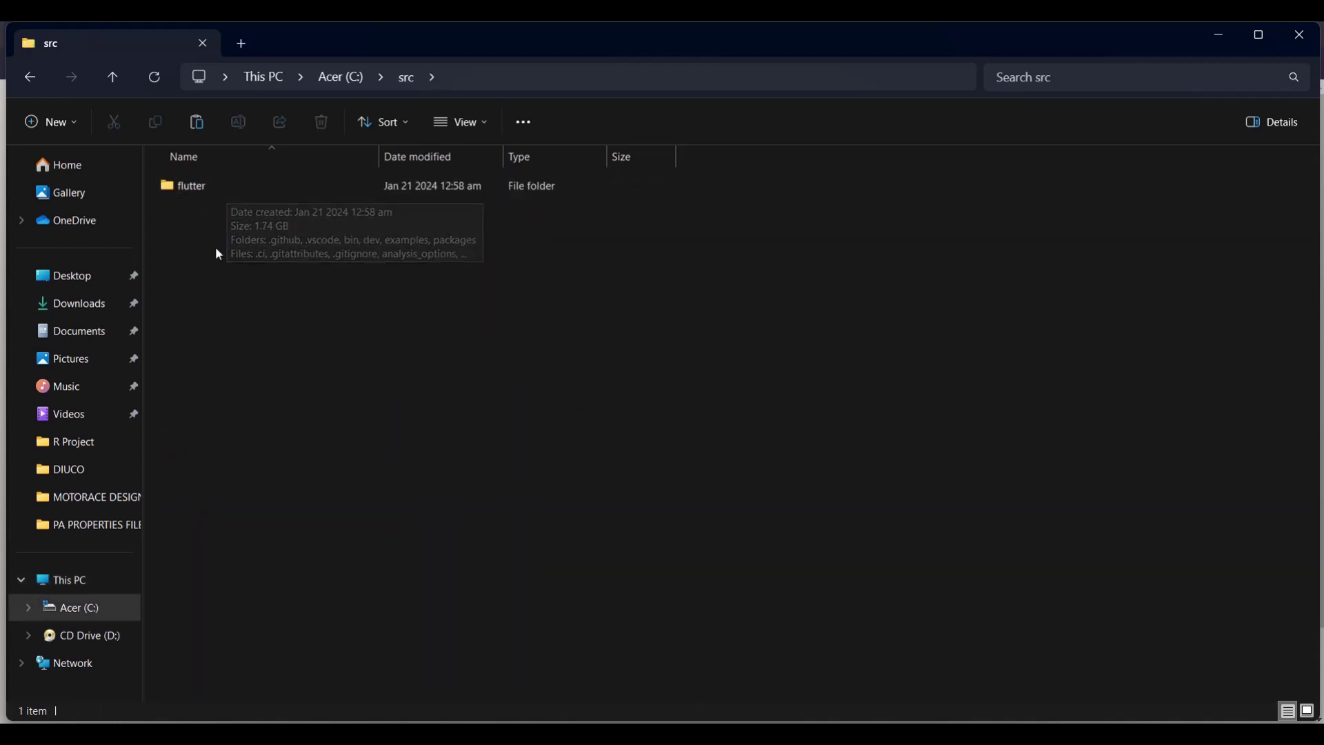
{"action": "double_click", "coordinate": [192, 188]}
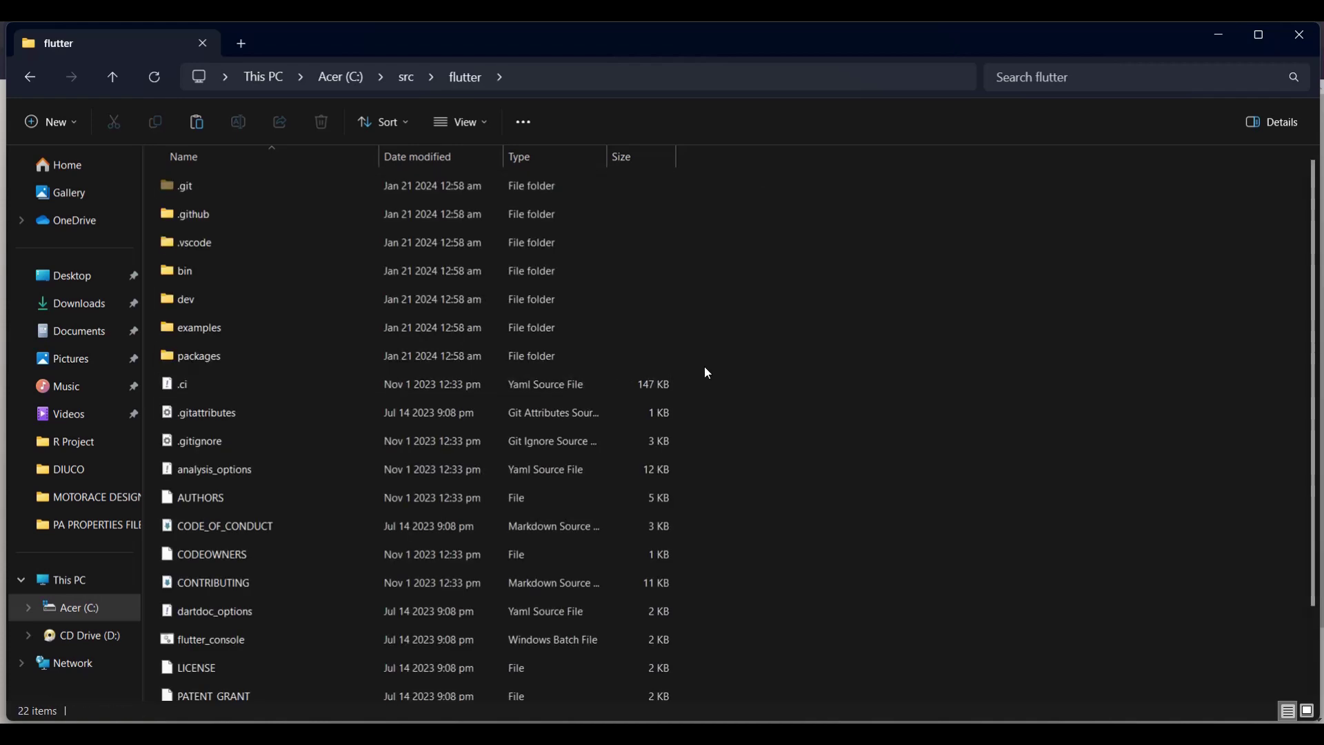
{"action": "scroll", "coordinate": [708, 373], "scroll_direction": "down", "scroll_amount": 1}
{"action": "scroll", "coordinate": [734, 397], "scroll_direction": "up", "scroll_amount": 1}
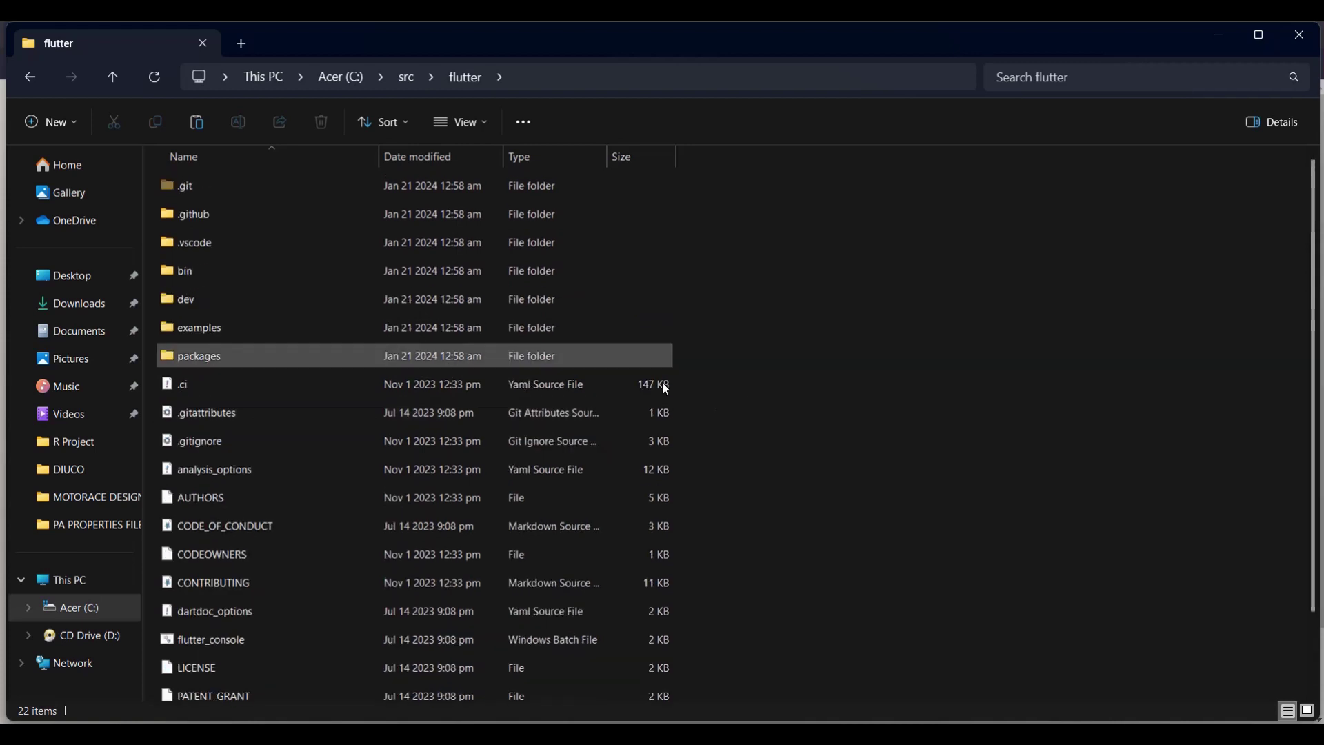
- Go back to the C: drive to show where src is located, and reopen src to point out the flutter folder
{"action": "left_click", "coordinate": [28, 84]}
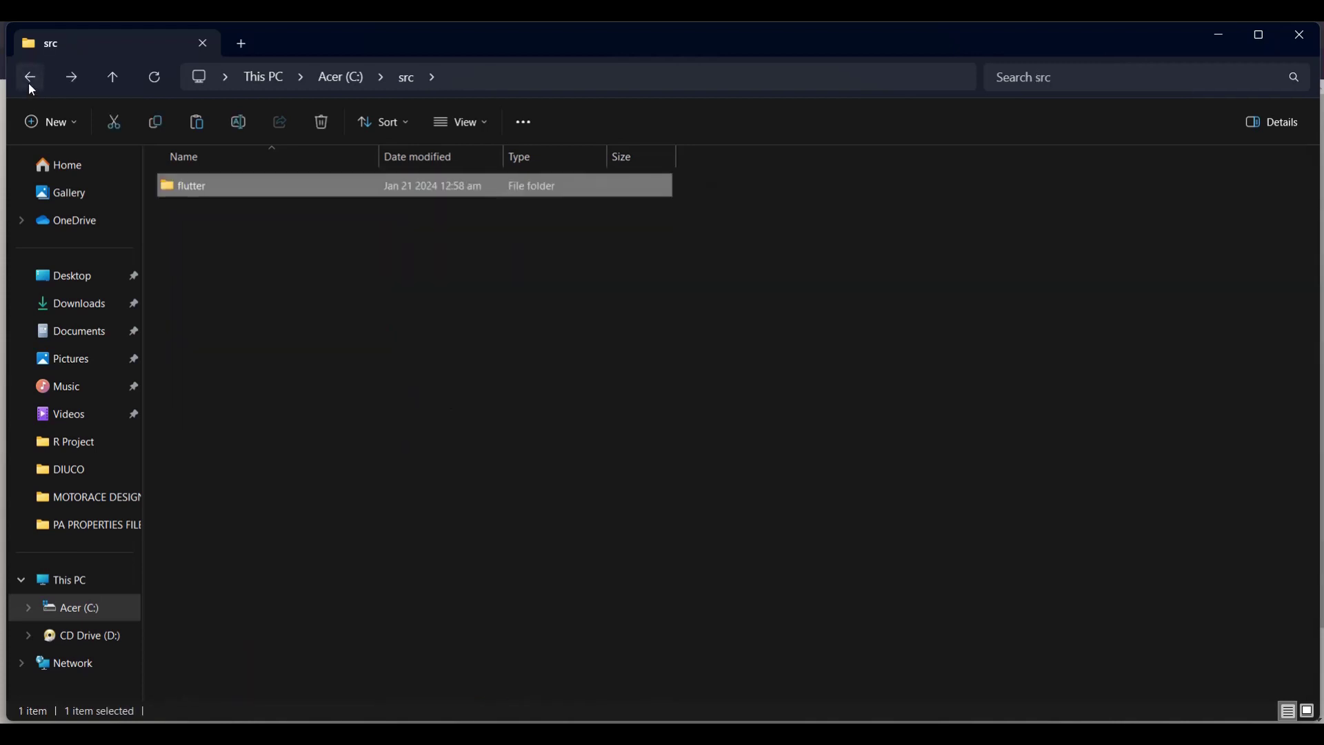
{"action": "left_click", "coordinate": [31, 88]}
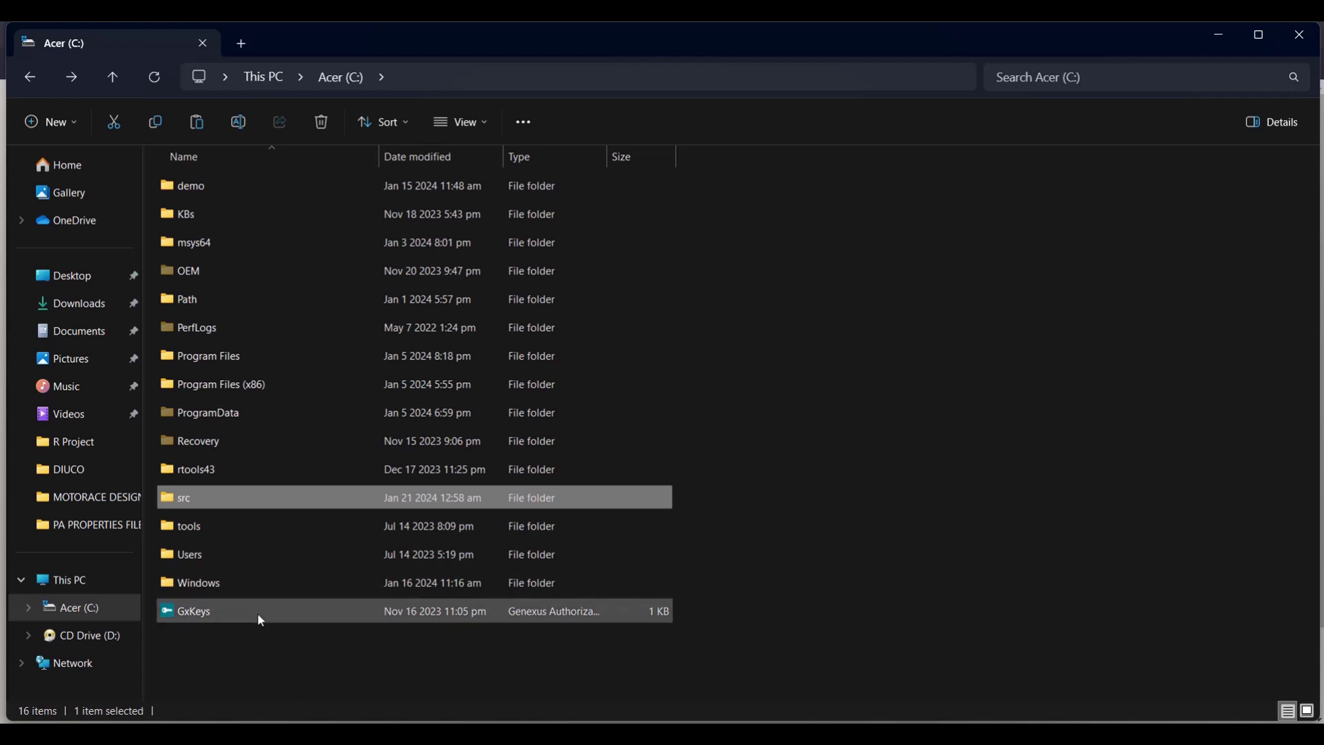
{"action": "mouse_move", "coordinate": [189, 506]}
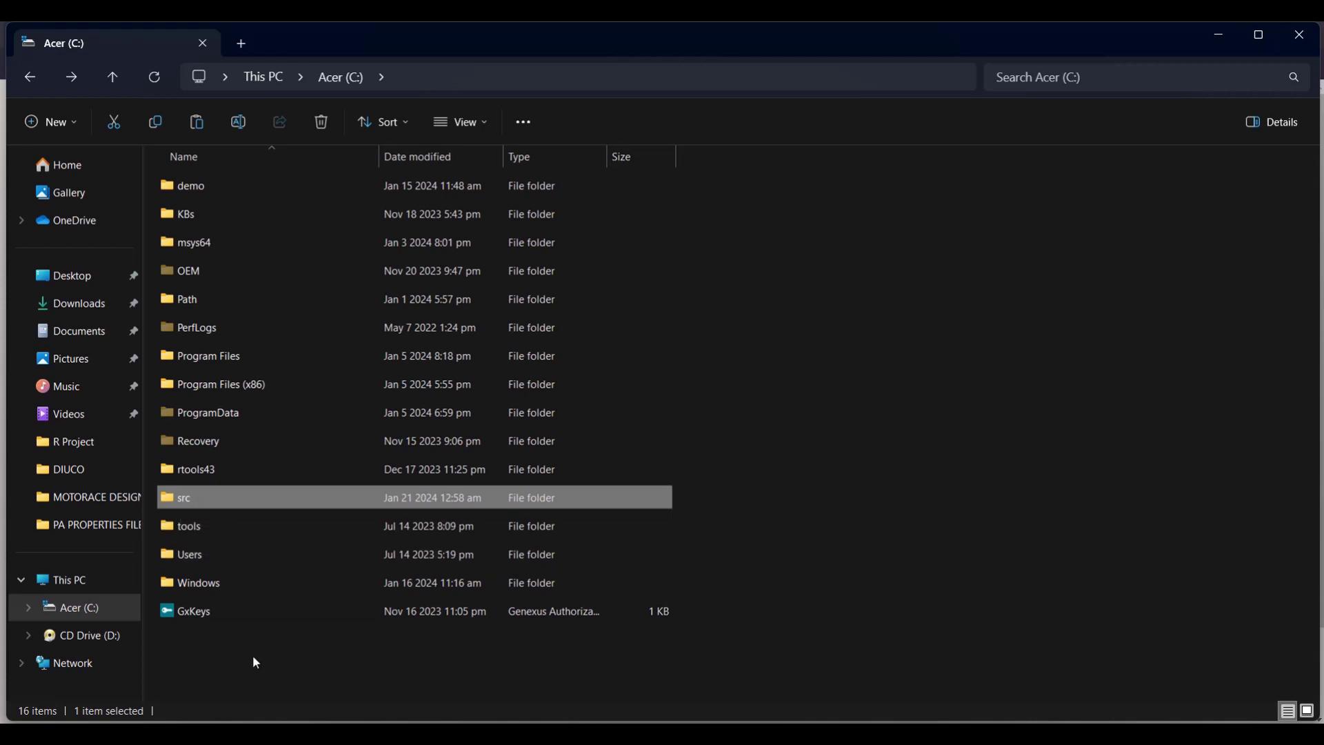
{"action": "double_click", "coordinate": [197, 504]}
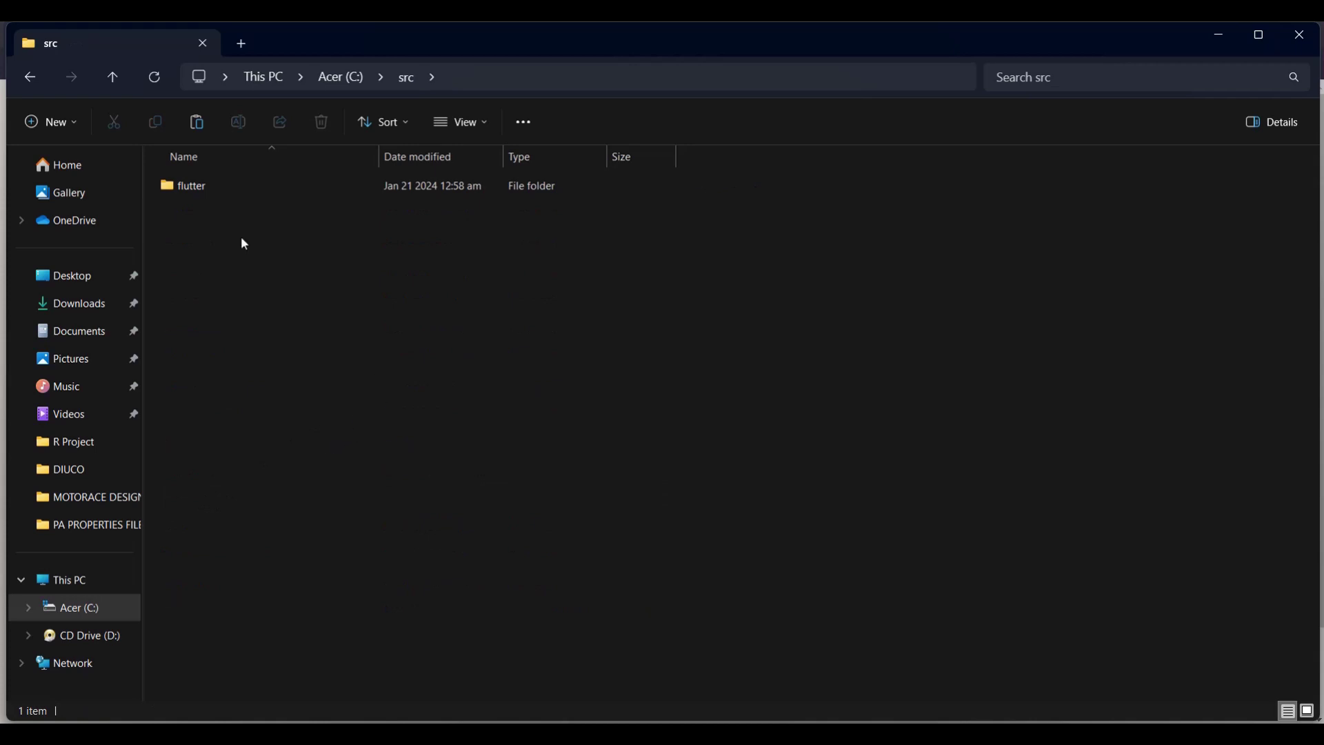
{"action": "left_click_drag", "start_coordinate": [252, 224], "coordinate": [166, 179]}
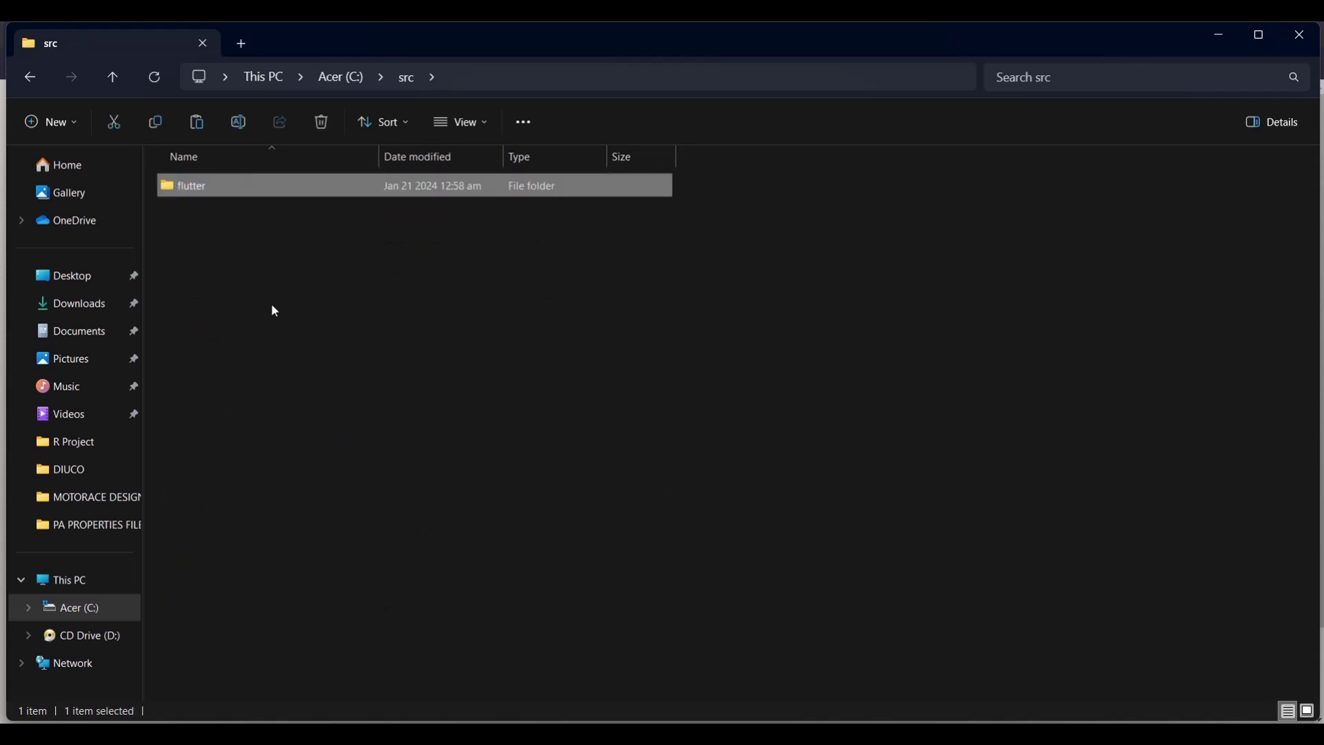
{"action": "left_click", "coordinate": [251, 261]}
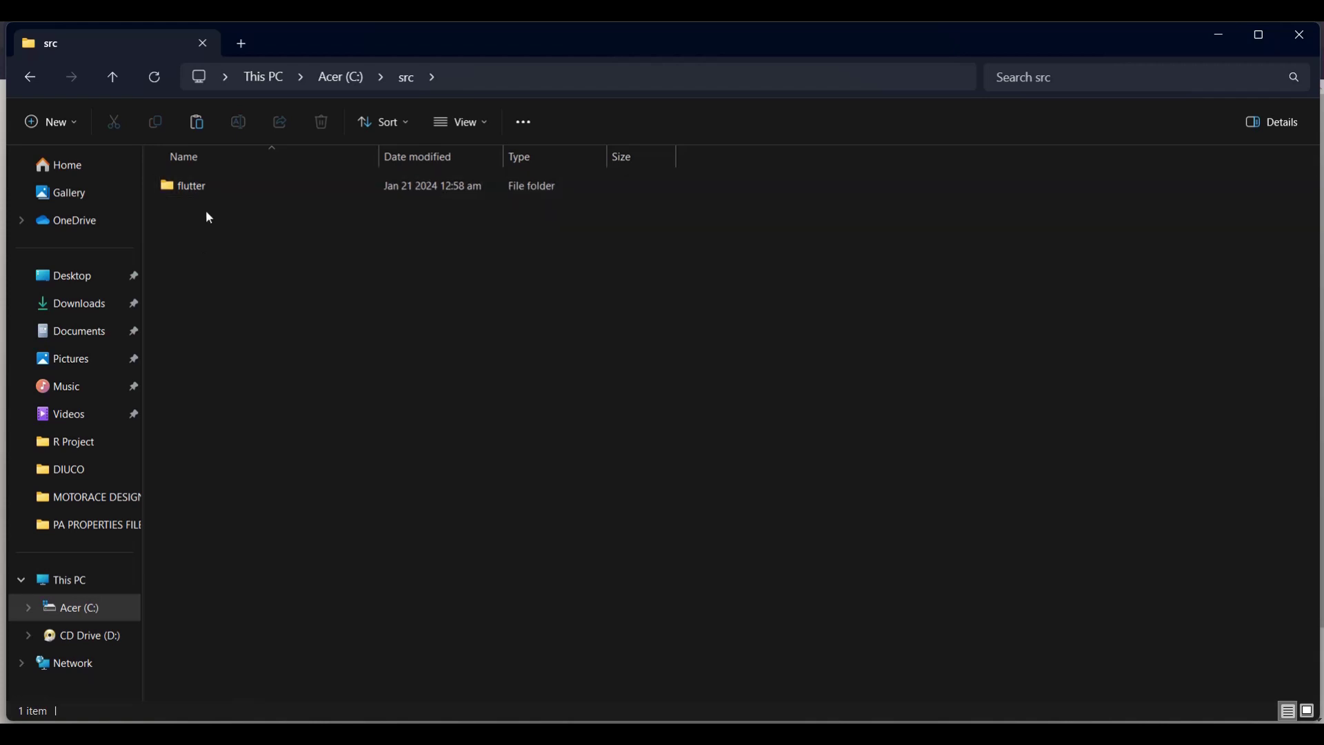
- Open the bin folder inside flutter and copy its full path, C:\src\flutter\bin
{"action": "double_click", "coordinate": [203, 187]}
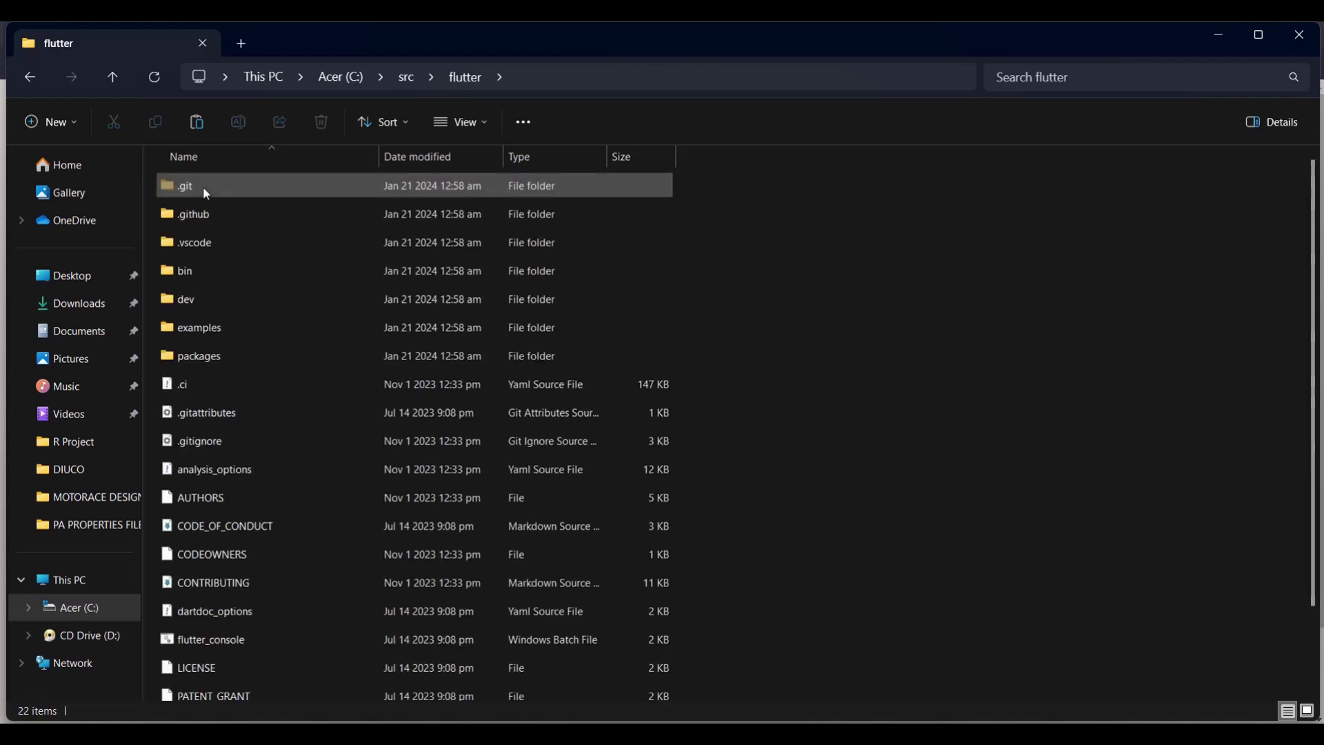
{"action": "mouse_move", "coordinate": [244, 275]}
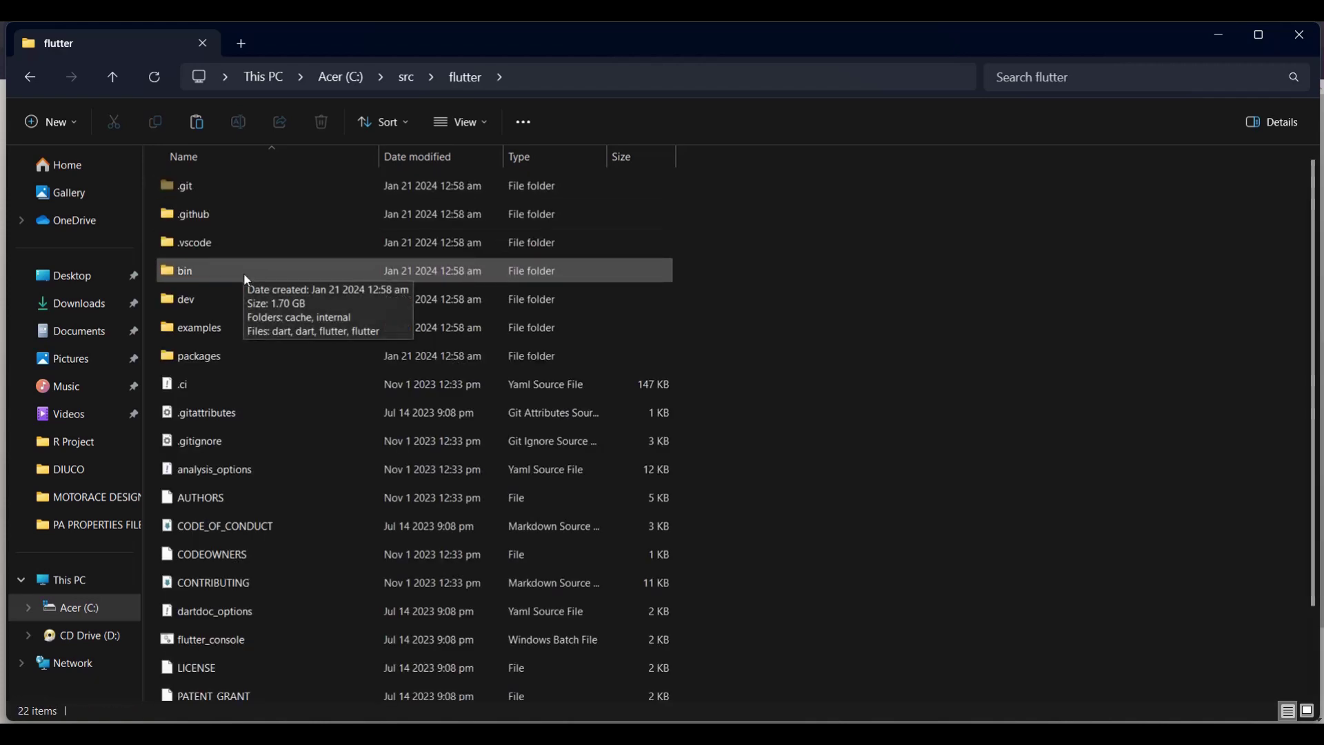
{"action": "double_click", "coordinate": [201, 273]}
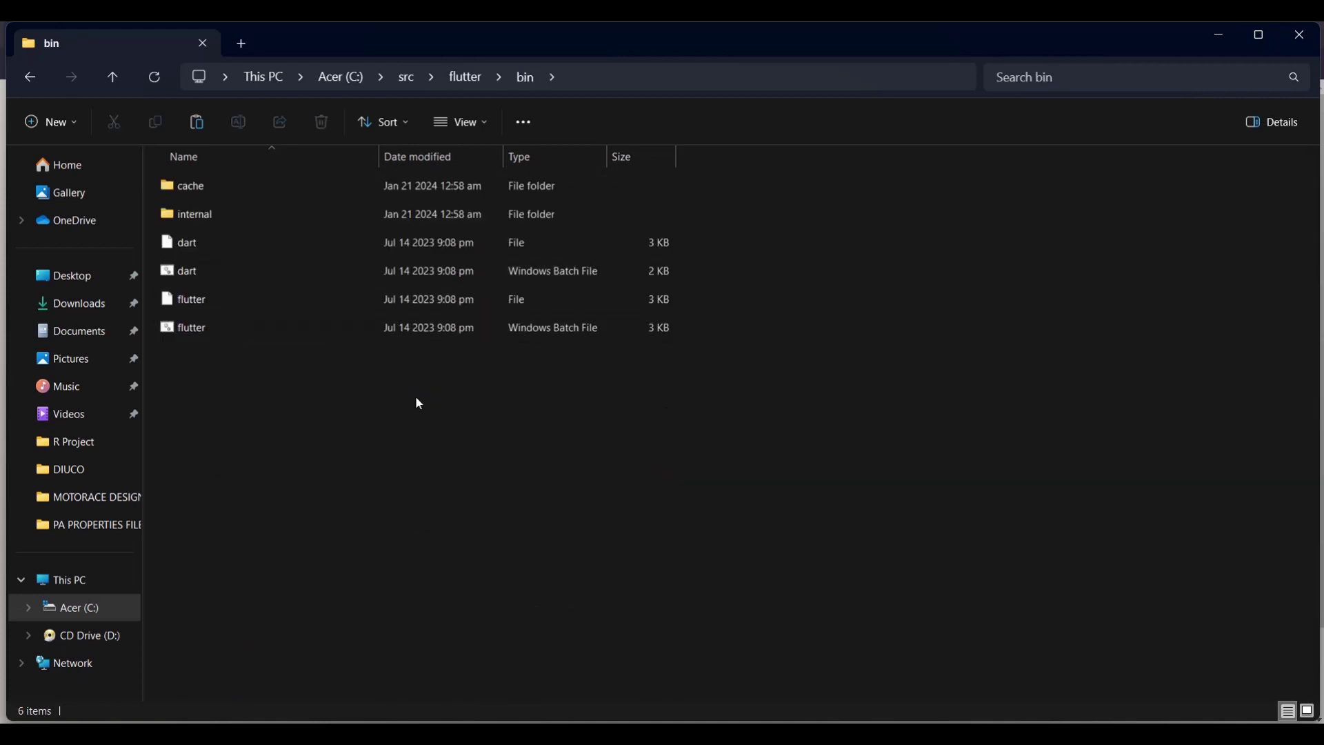
{"action": "left_click", "coordinate": [634, 80]}
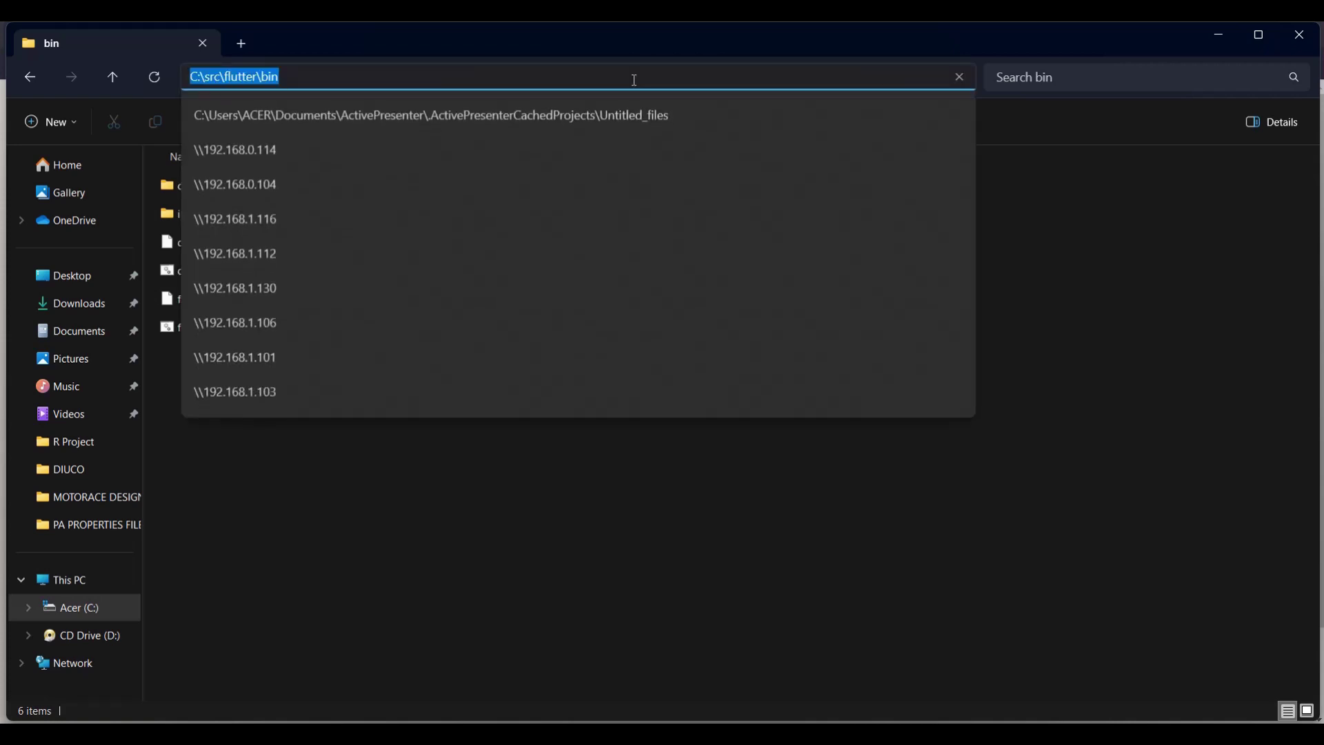
{"action": "left_click", "coordinate": [308, 76]}
{"action": "left_click_drag", "start_coordinate": [285, 78], "coordinate": [185, 78]}
{"action": "right_click", "coordinate": [250, 76]}
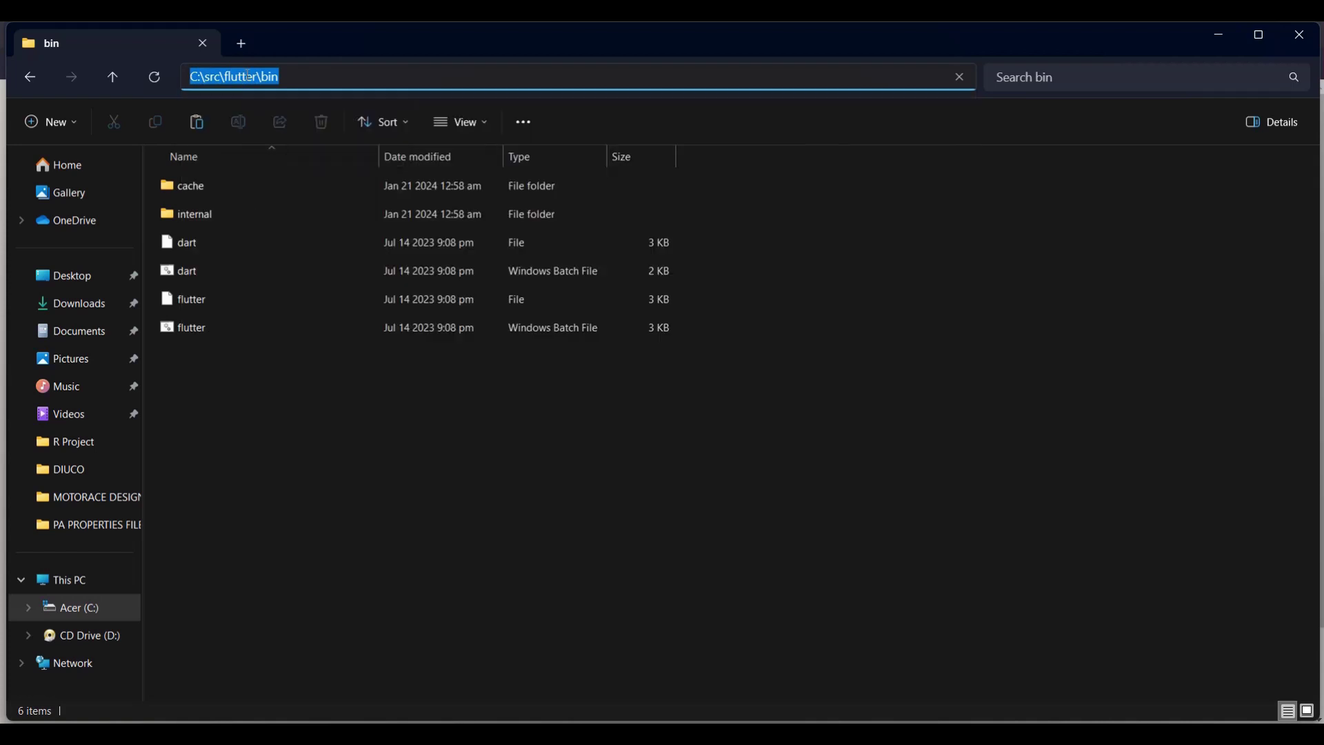
{"action": "left_click", "coordinate": [316, 124]}
- Find the system environment variables settings with a Windows search for "env" and open the Environment Variables dialog
{"action": "key", "text": "super"}
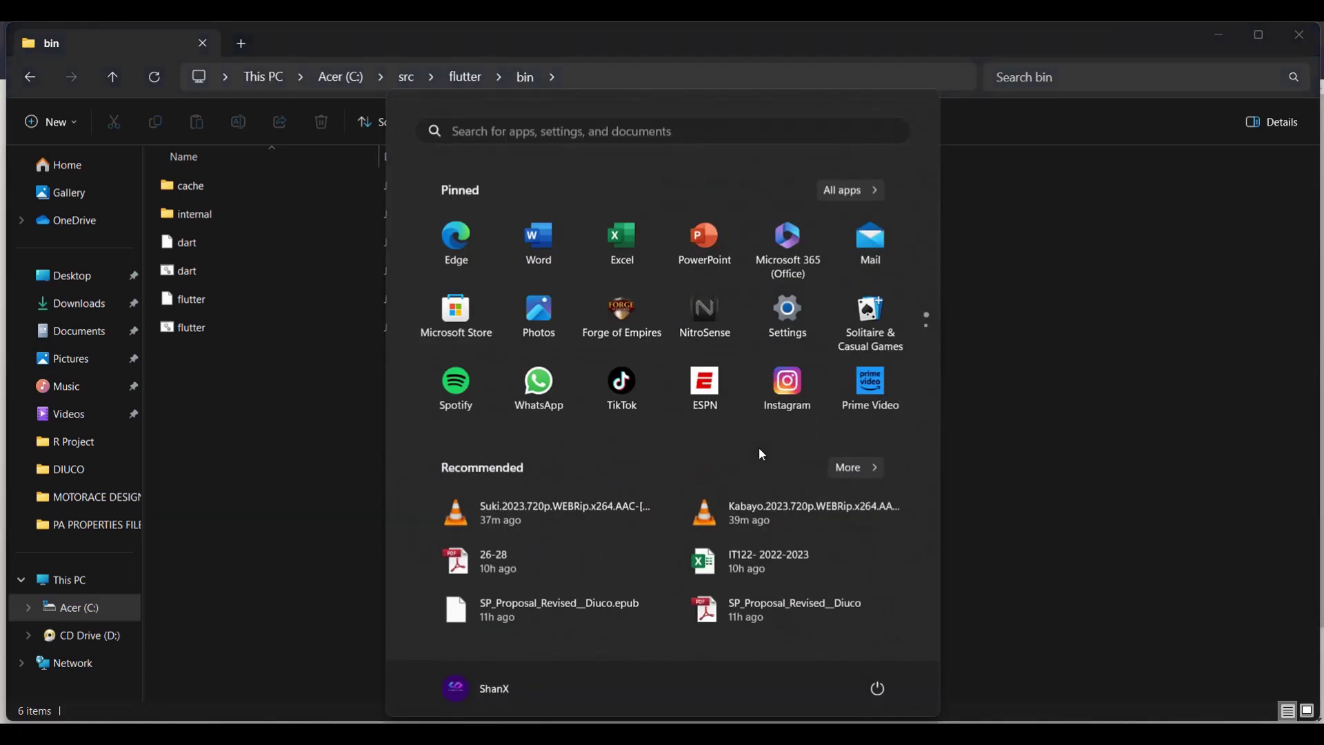
{"action": "type", "text": "en"}
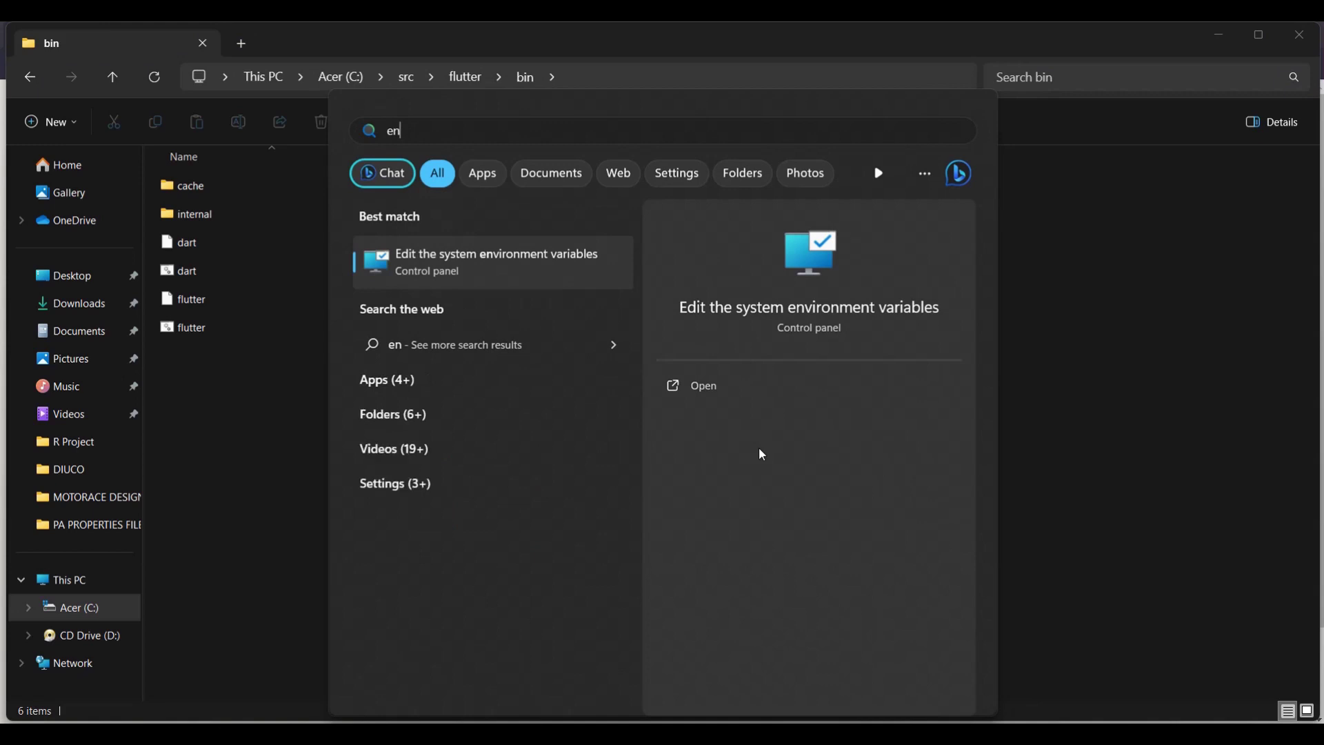
{"action": "type", "text": "v"}
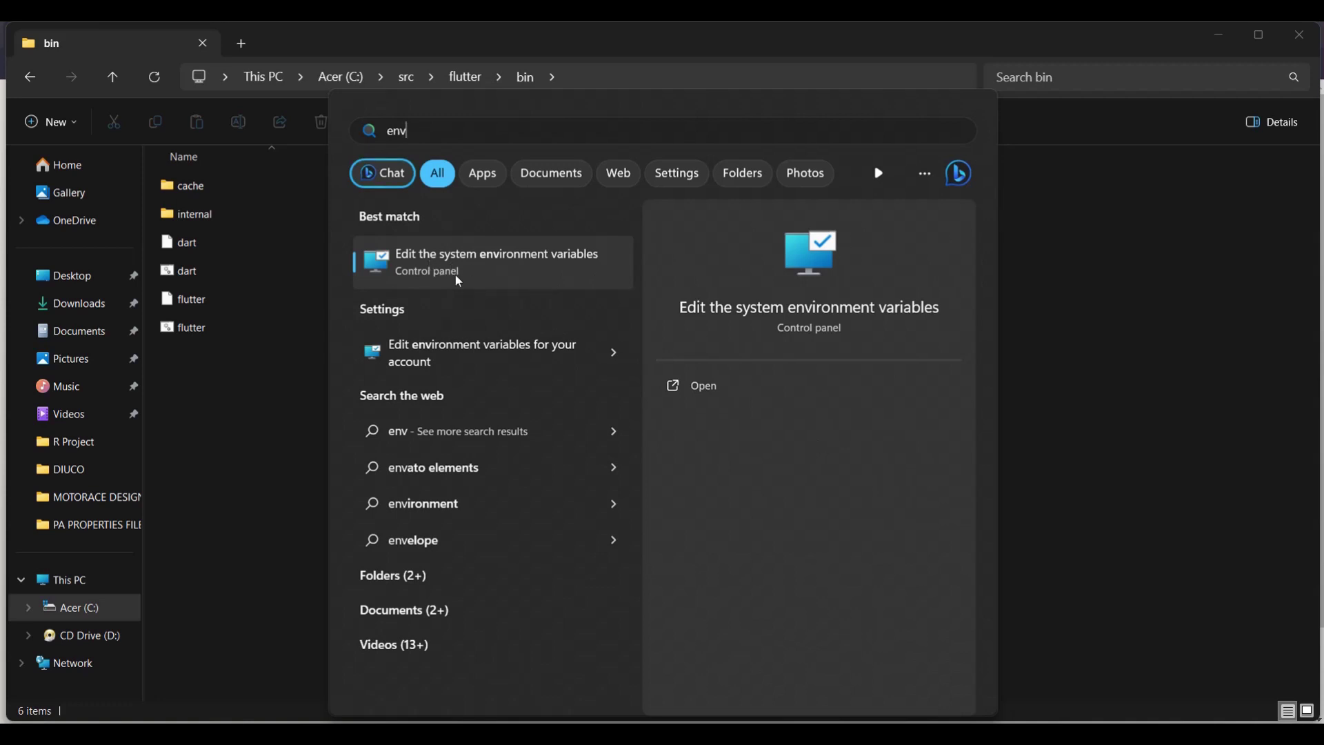
{"action": "left_click", "coordinate": [498, 260]}
{"action": "left_click_drag", "start_coordinate": [295, 61], "coordinate": [707, 189]}
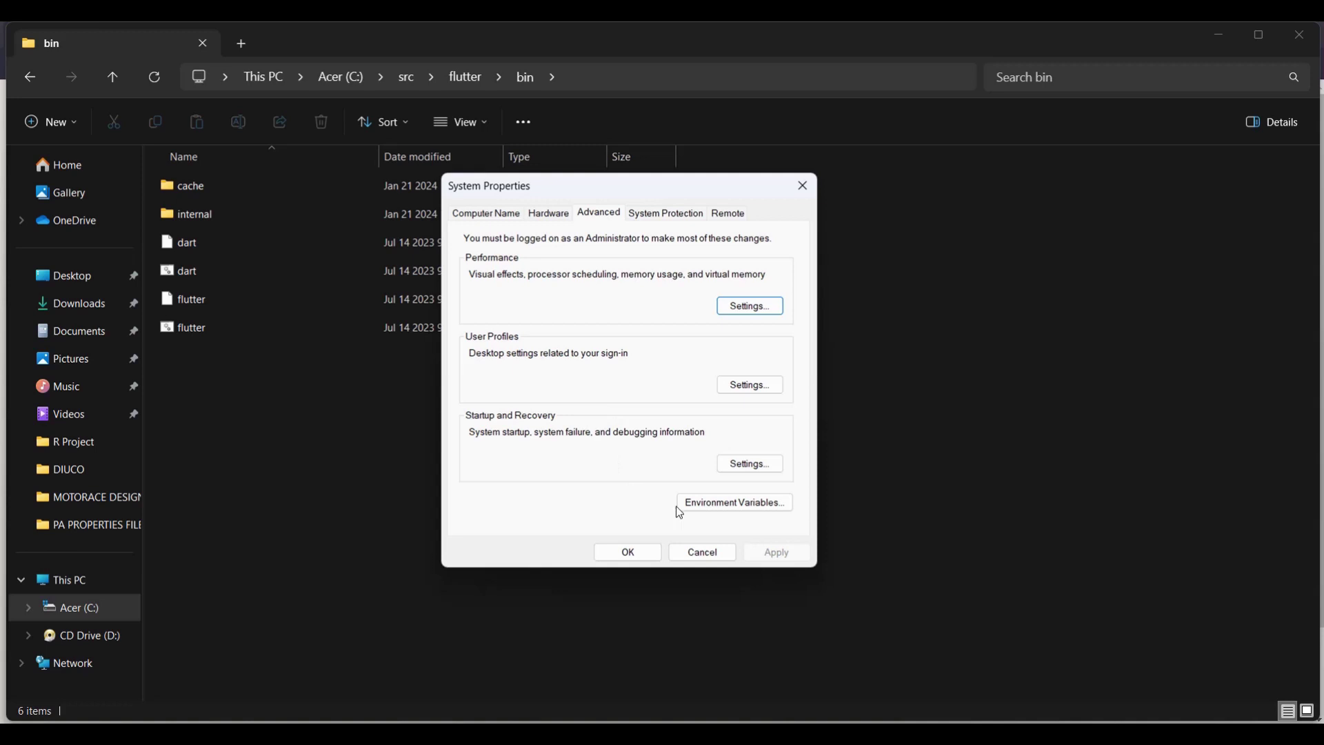
{"action": "left_click", "coordinate": [755, 511]}
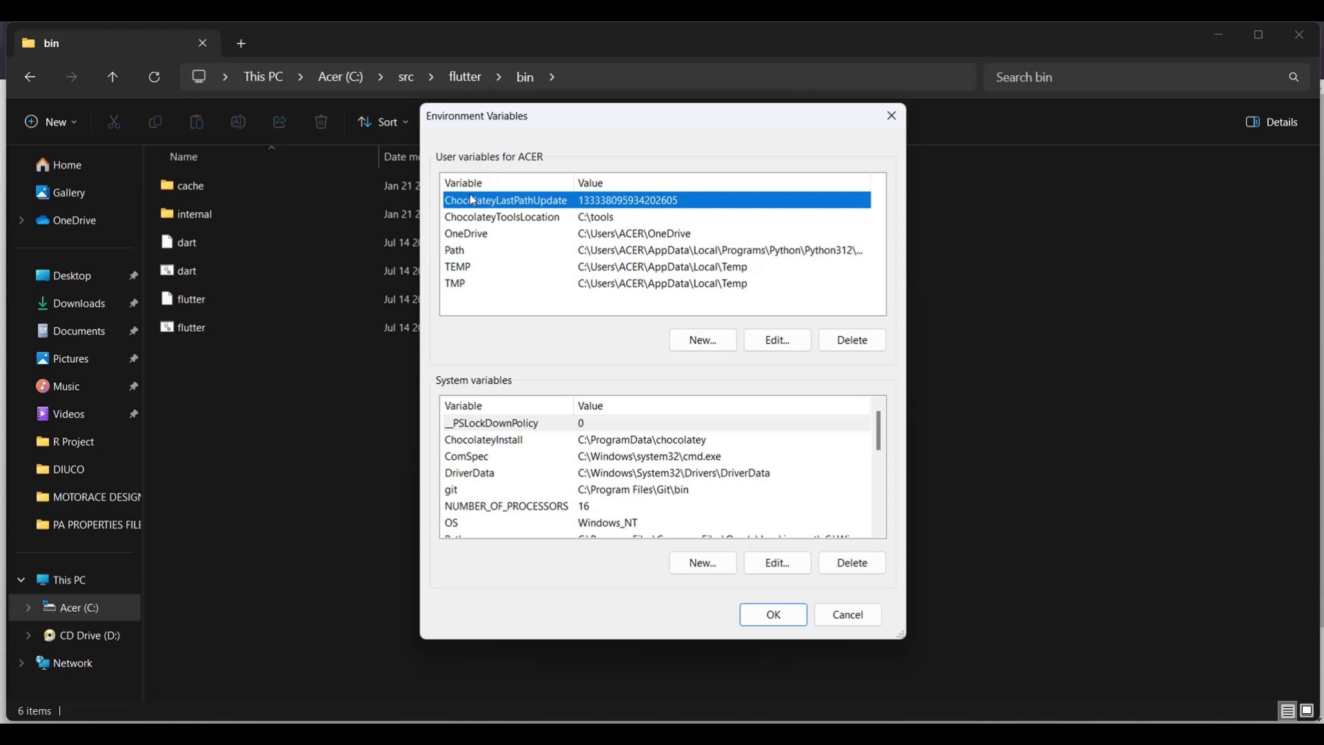
- Try adding the copied path C:\src\flutter\bin as a new entry in the user Path variable, and discard the edit
{"action": "left_click", "coordinate": [462, 252]}
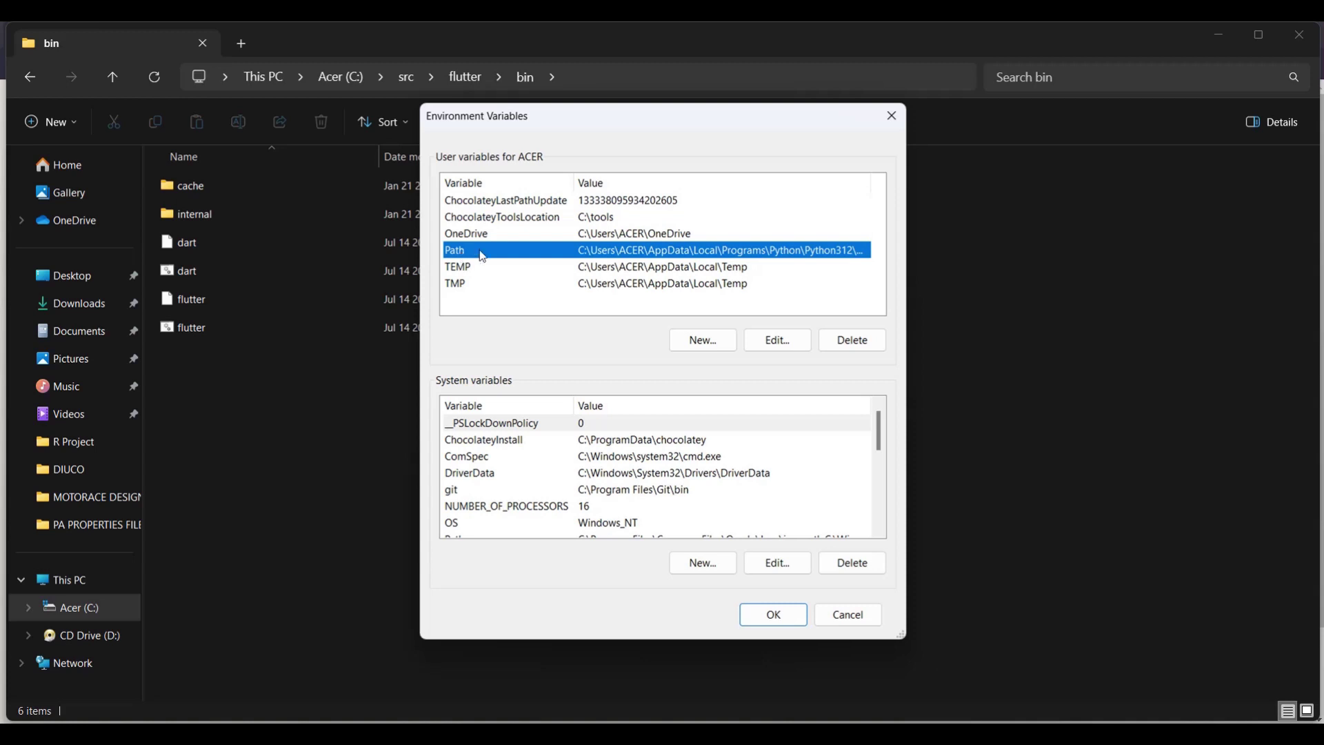
{"action": "left_click", "coordinate": [782, 347]}
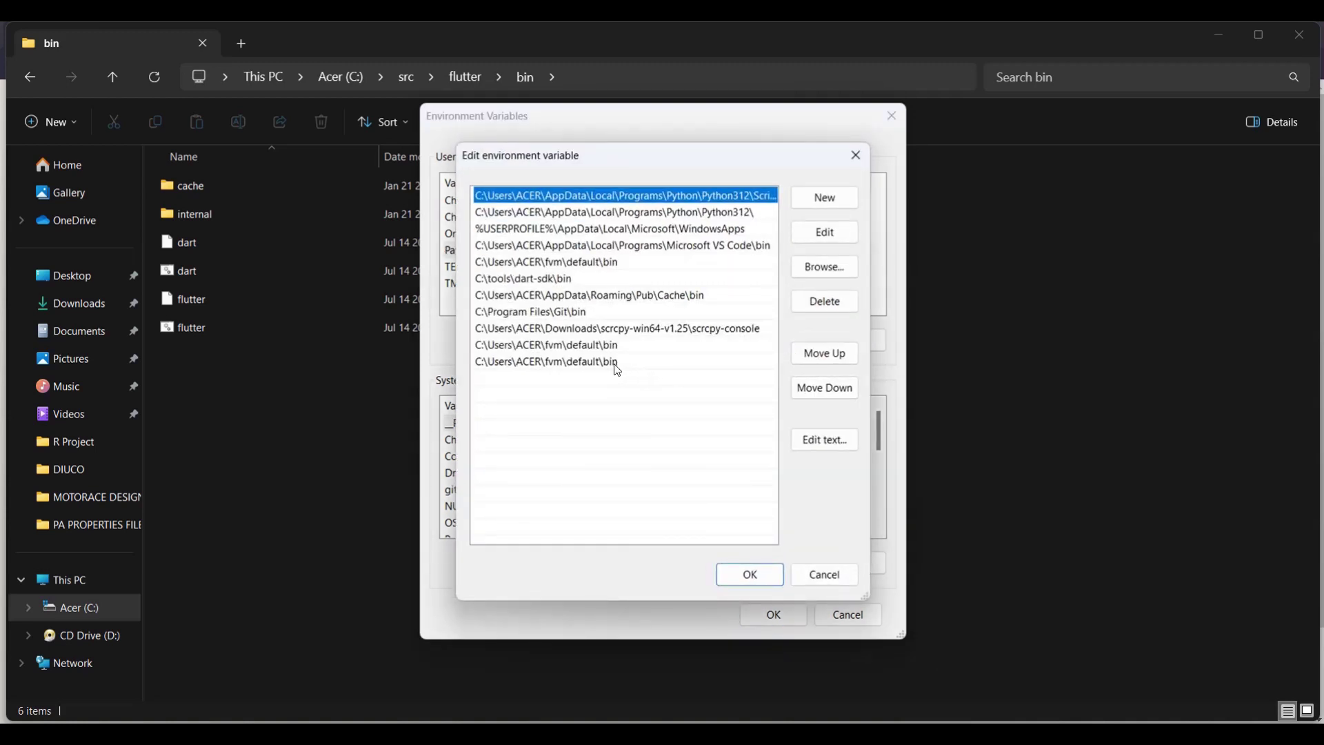
{"action": "left_click", "coordinate": [822, 206]}
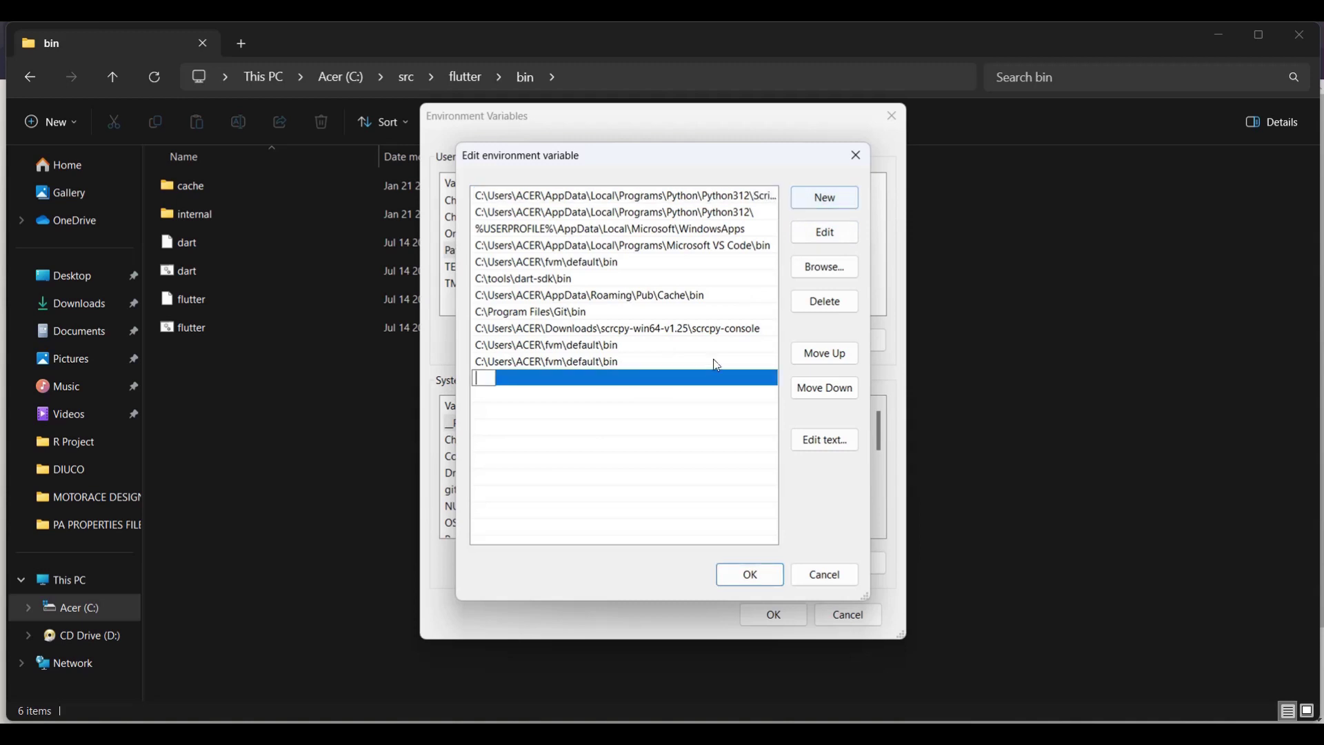
{"action": "right_click", "coordinate": [490, 384]}
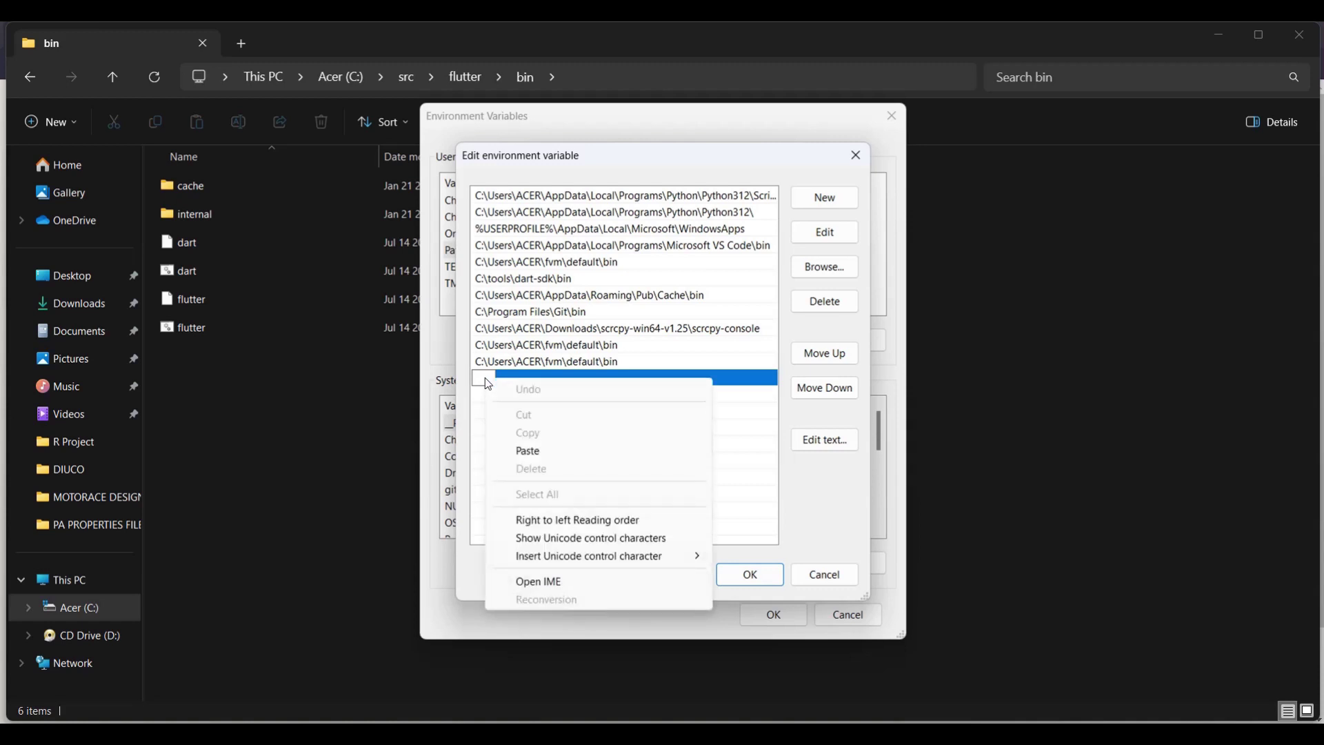
{"action": "left_click", "coordinate": [541, 450]}
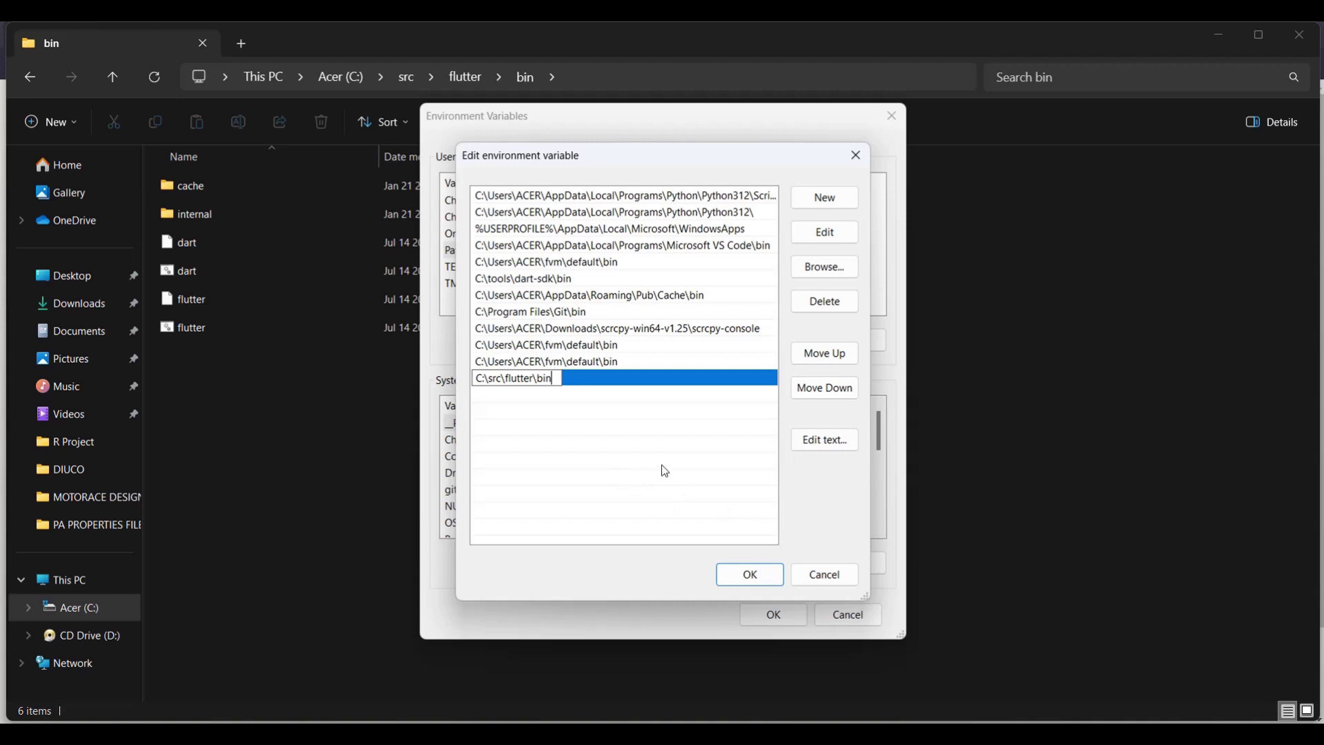
{"action": "left_click", "coordinate": [633, 437]}
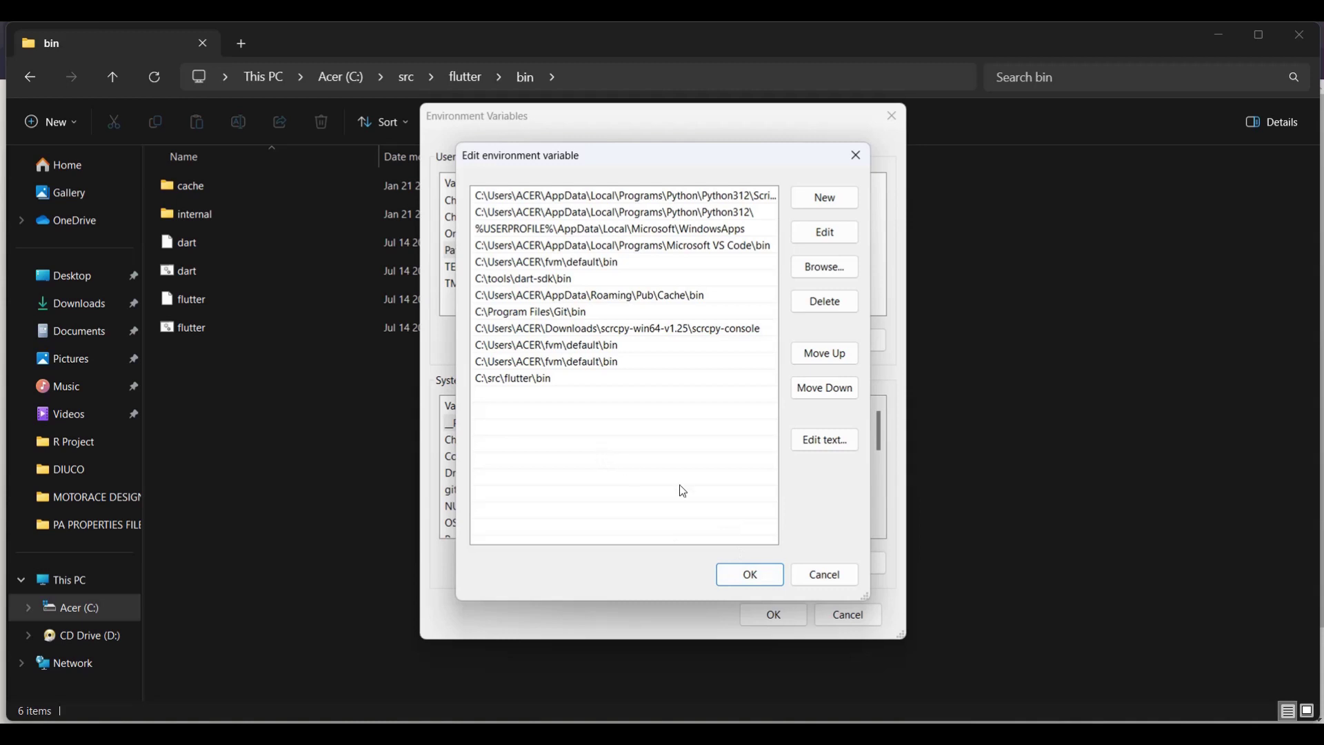
{"action": "left_click", "coordinate": [835, 575]}
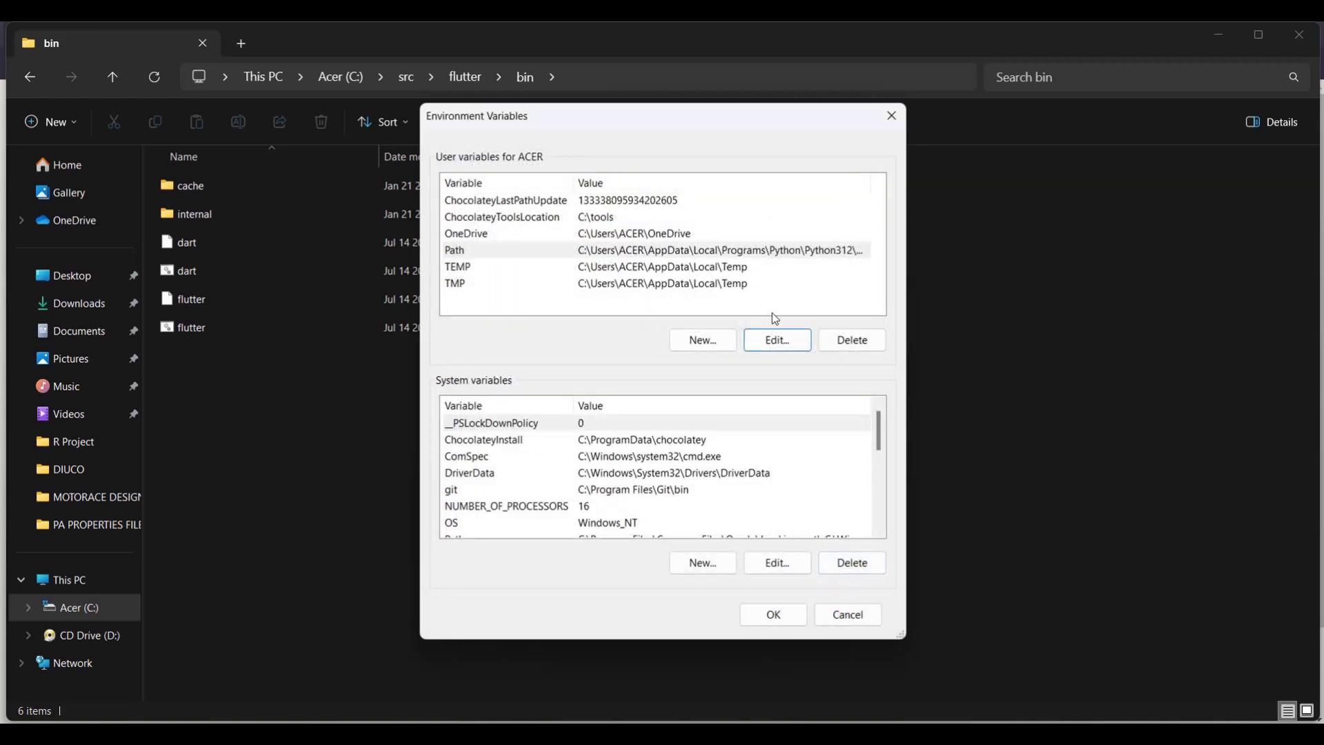
- Confirm and close the Environment Variables and System Properties dialogs to return to the flutter bin folder
{"action": "left_click", "coordinate": [775, 619]}
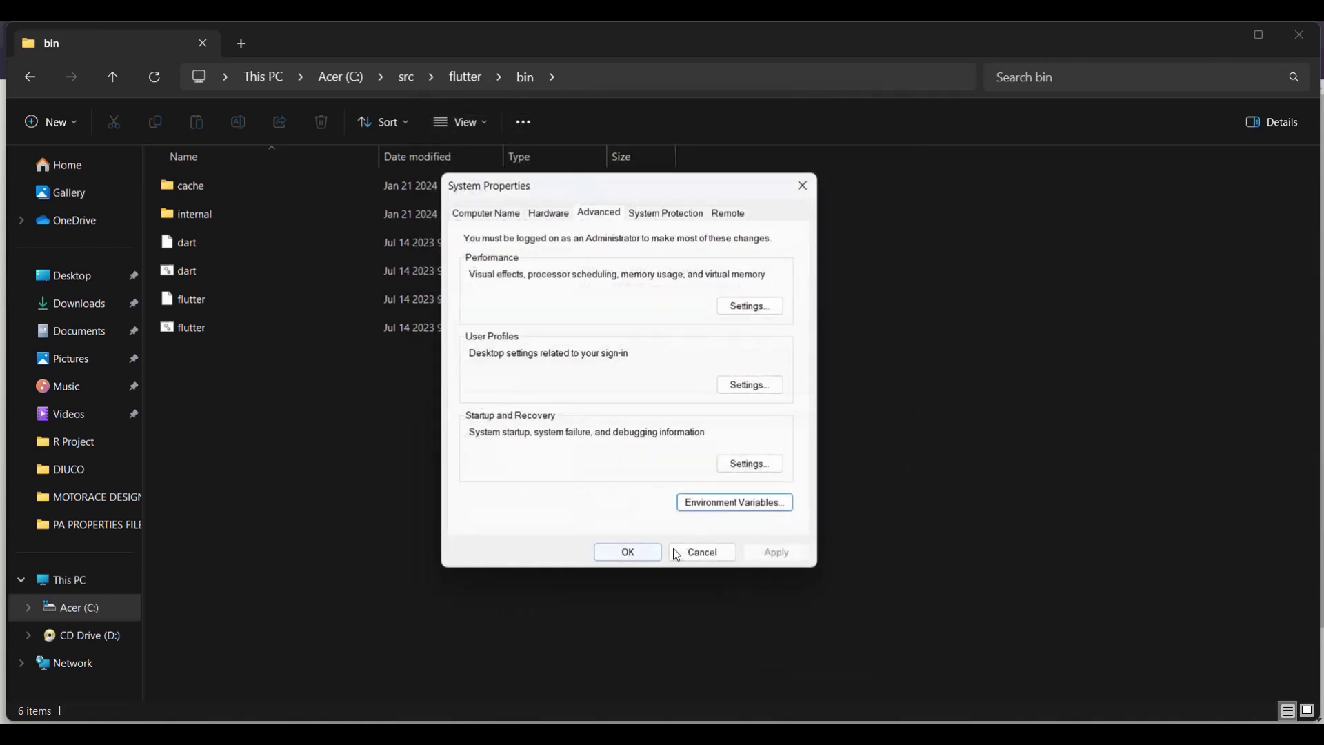
{"action": "left_click", "coordinate": [639, 552]}
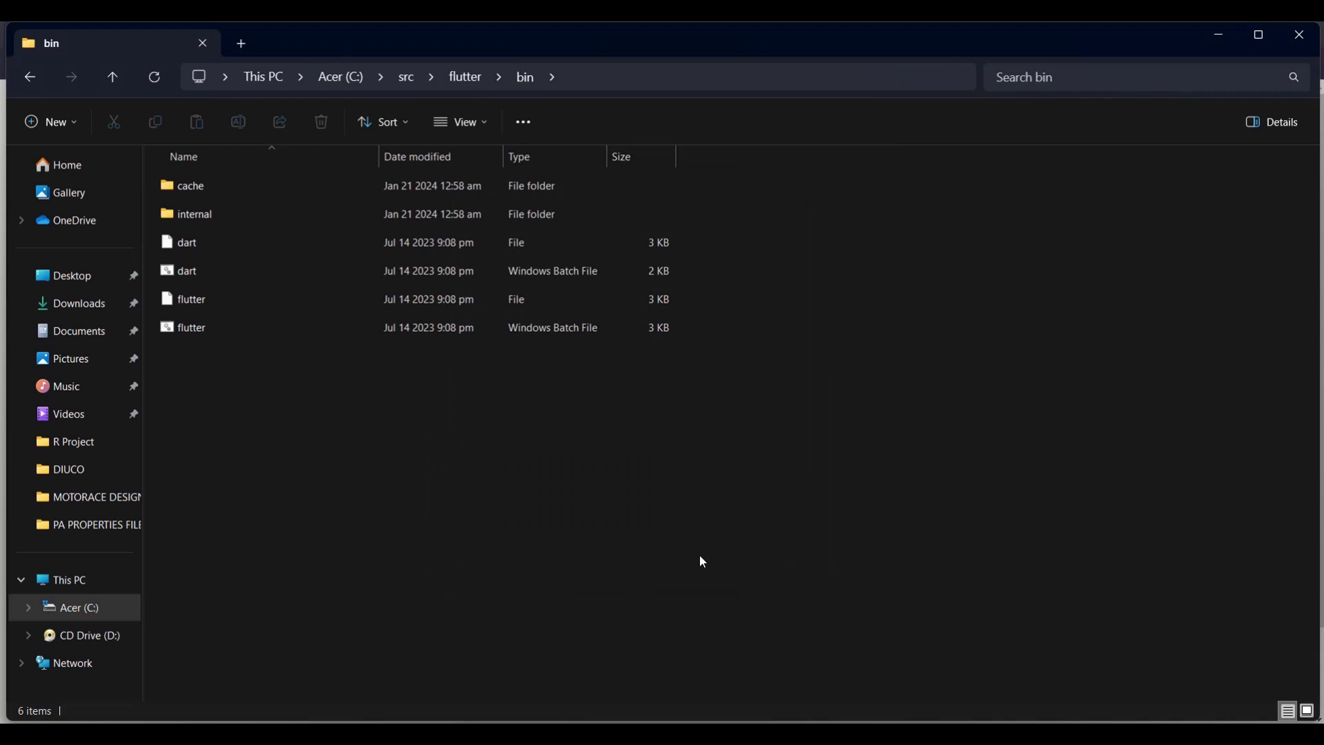